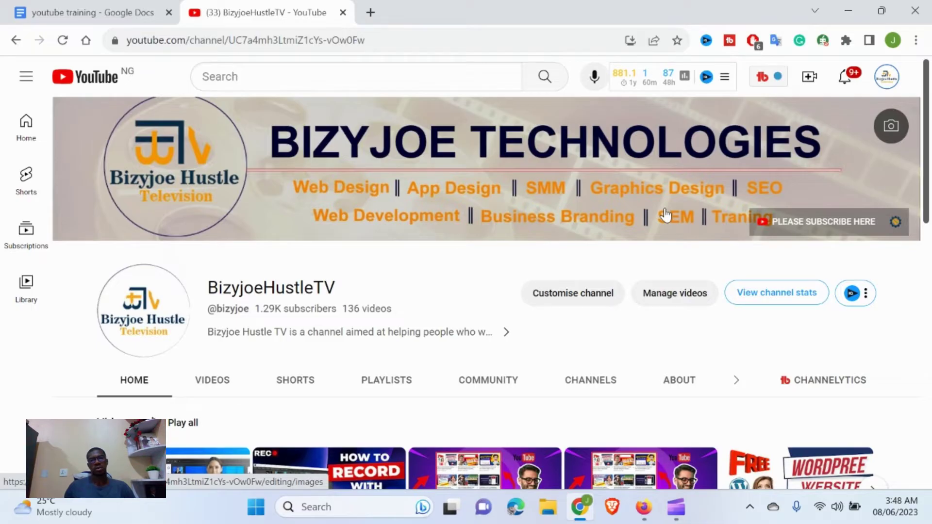
Step: Search Google for 'google ads' in Firefox
scroll(665, 216, "down", 3)
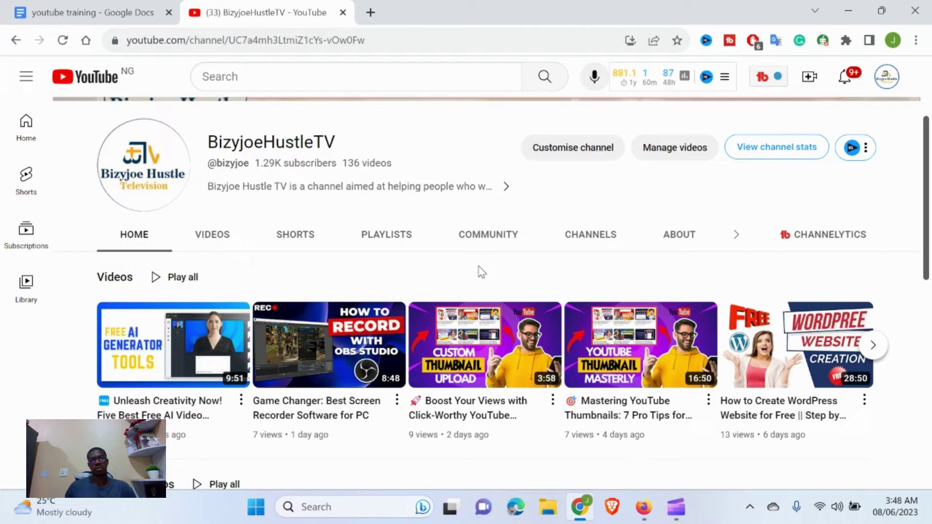
scroll(481, 272, "down", 3)
scroll(480, 272, "down", 3)
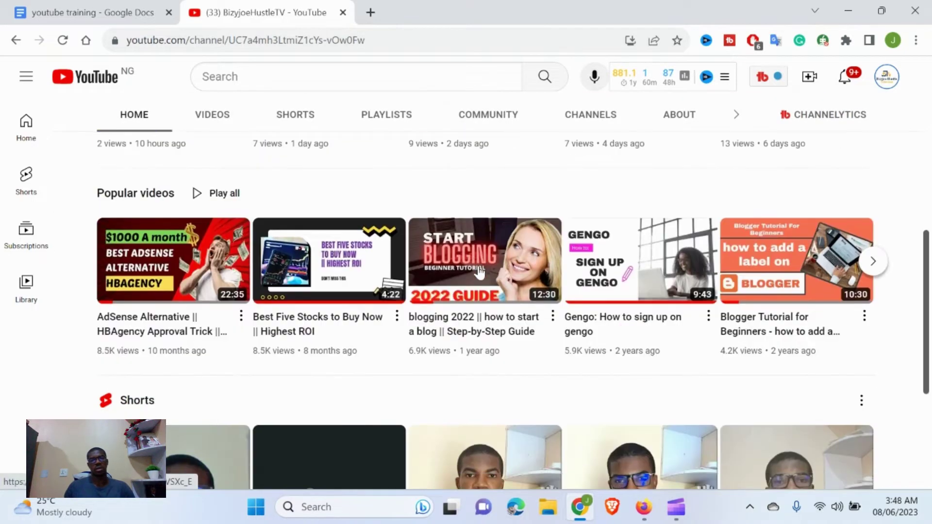
scroll(480, 272, "down", 1)
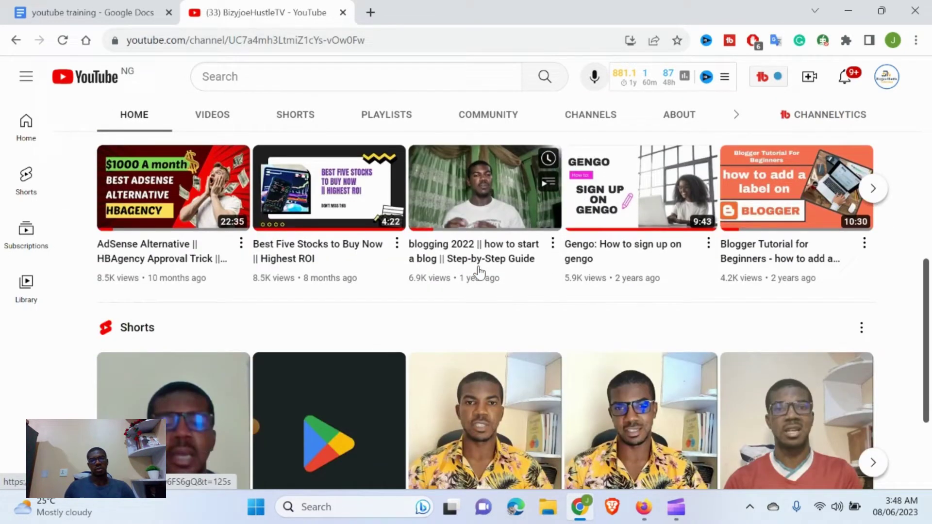
scroll(480, 272, "down", 3)
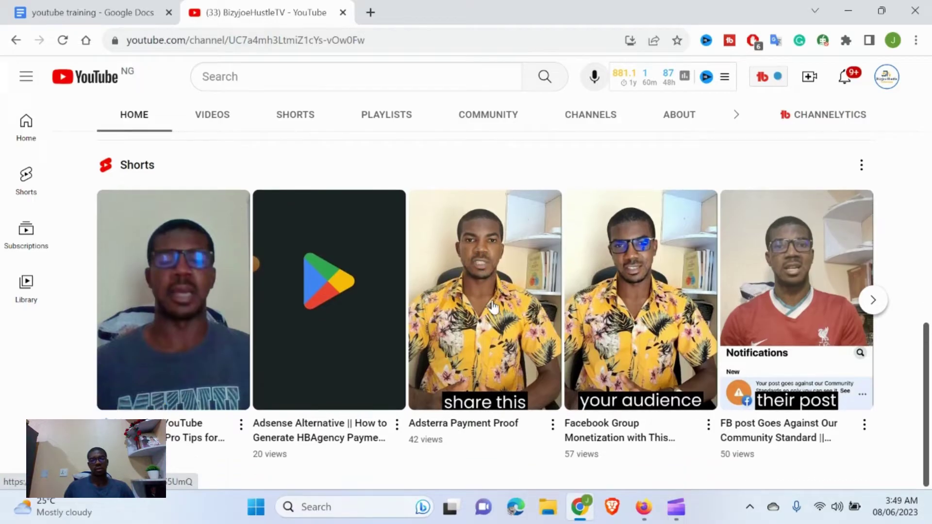
left_click(644, 507)
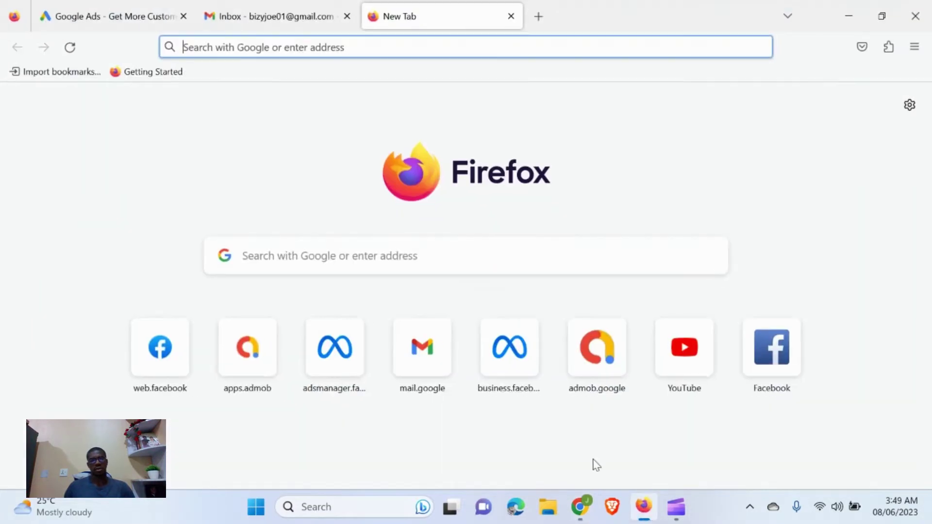
left_click(366, 47)
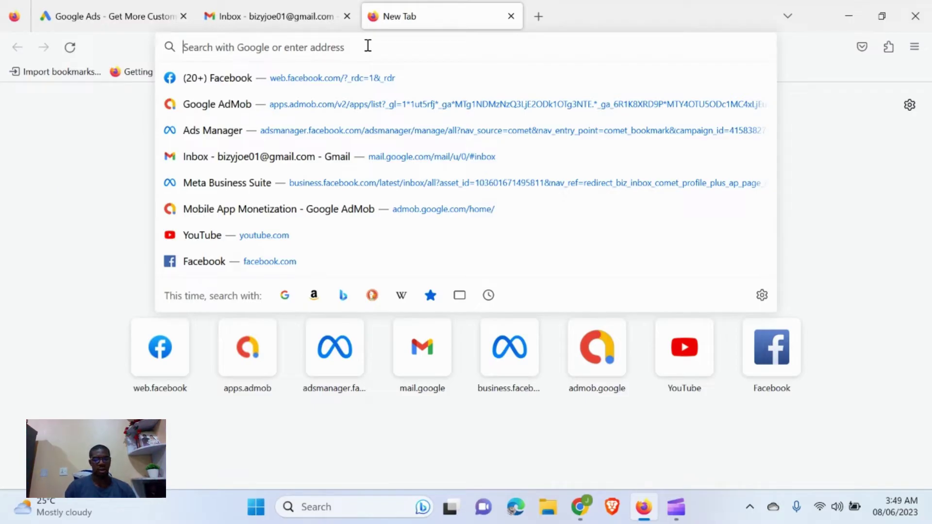
type("goo")
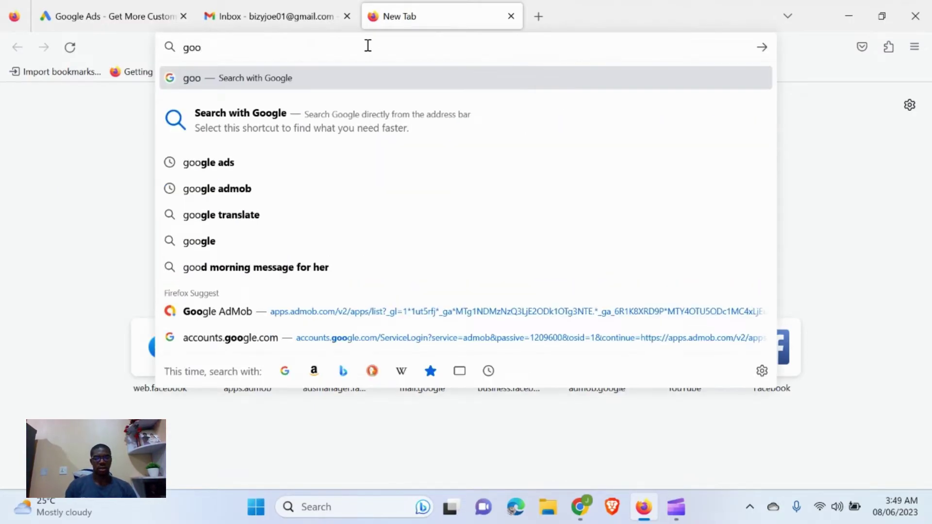
type("gle a")
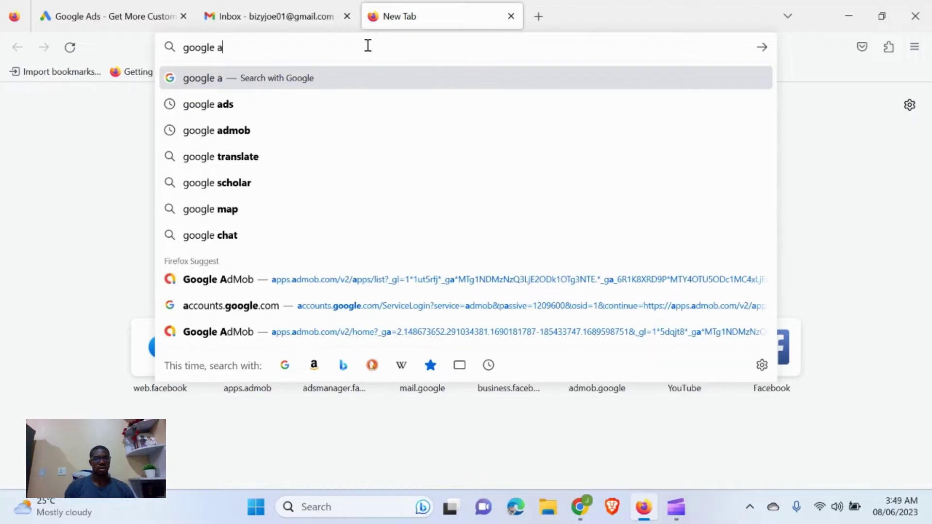
type("ds")
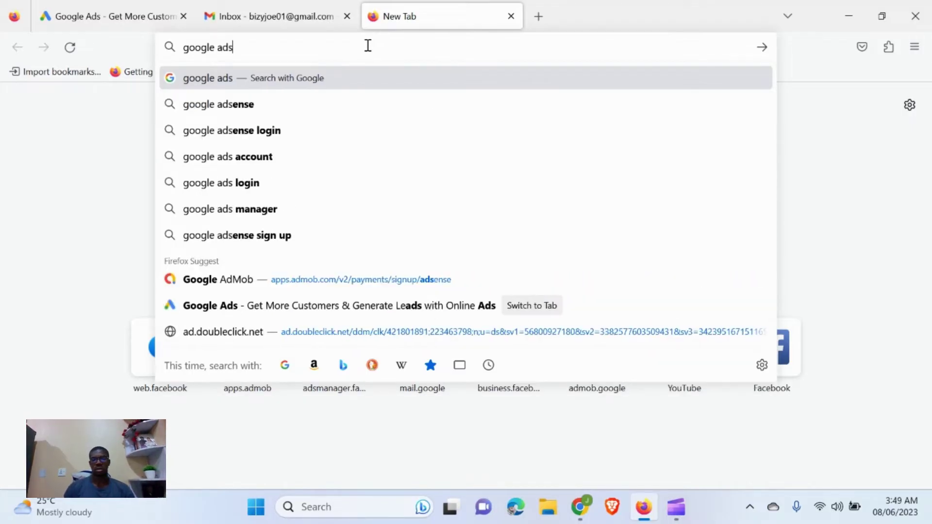
key("Return")
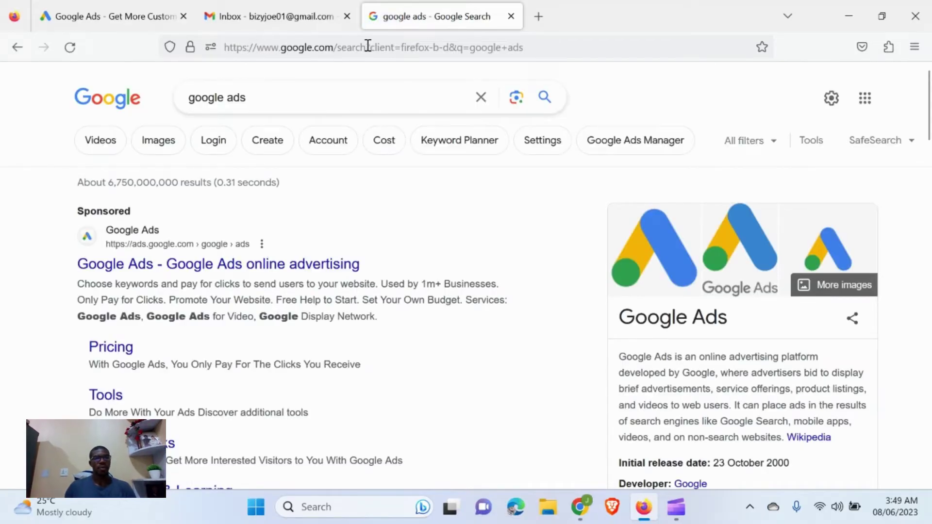
Step: Open the sponsored Google Ads result from the search results
left_click(114, 225)
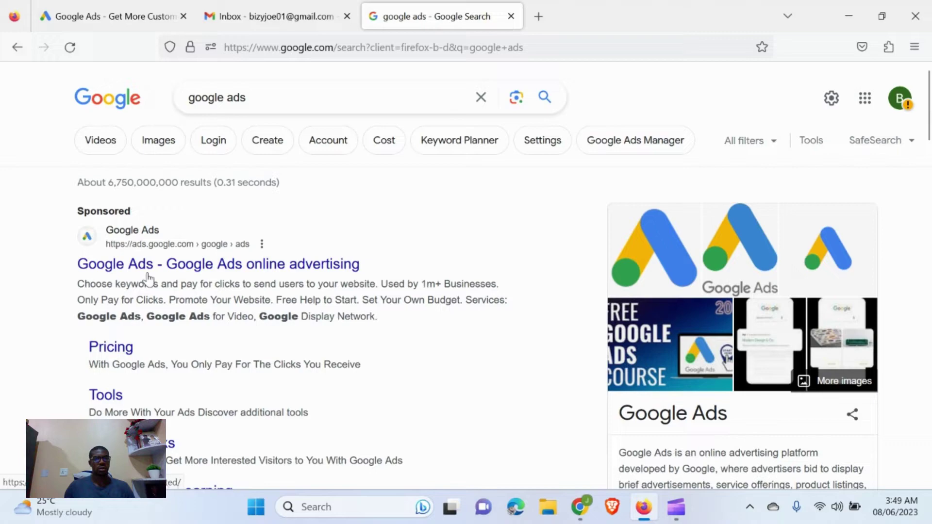
scroll(344, 277, "down", 5)
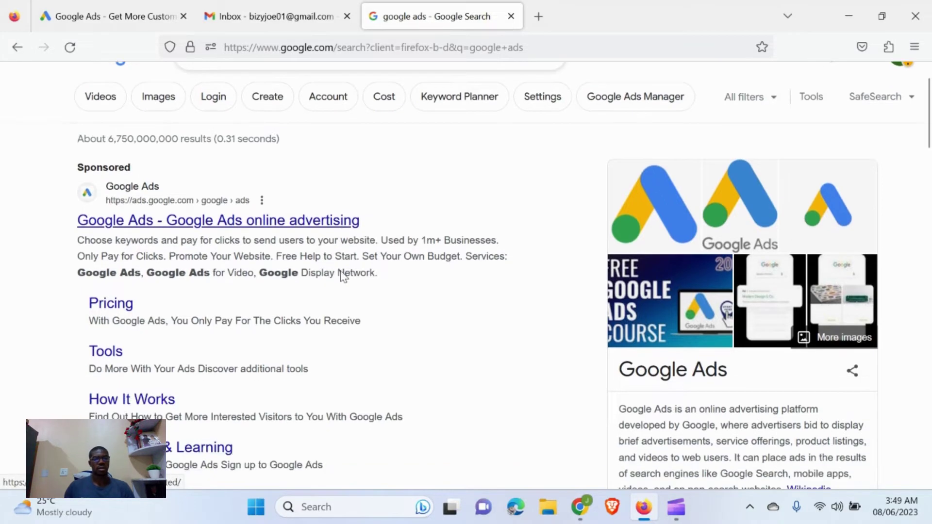
scroll(340, 274, "down", 2)
scroll(312, 282, "up", 1)
scroll(284, 264, "up", 5)
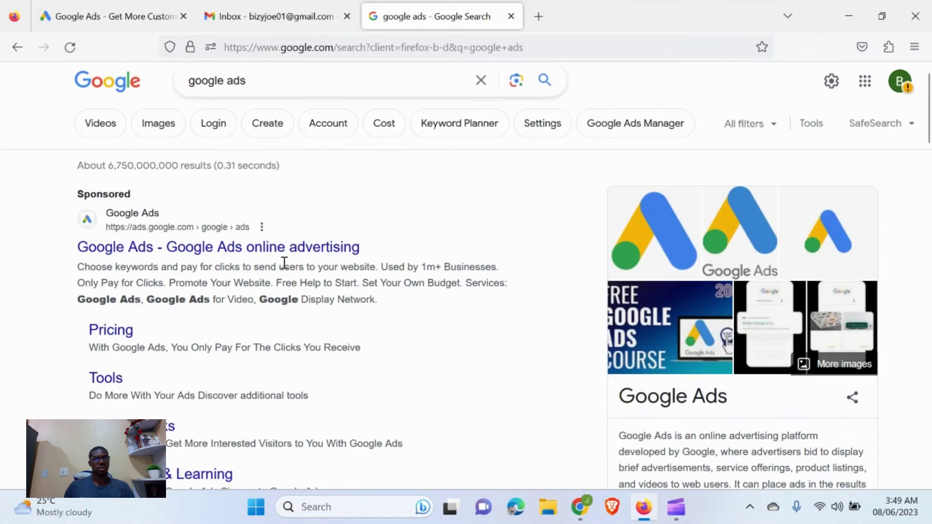
left_click(199, 268)
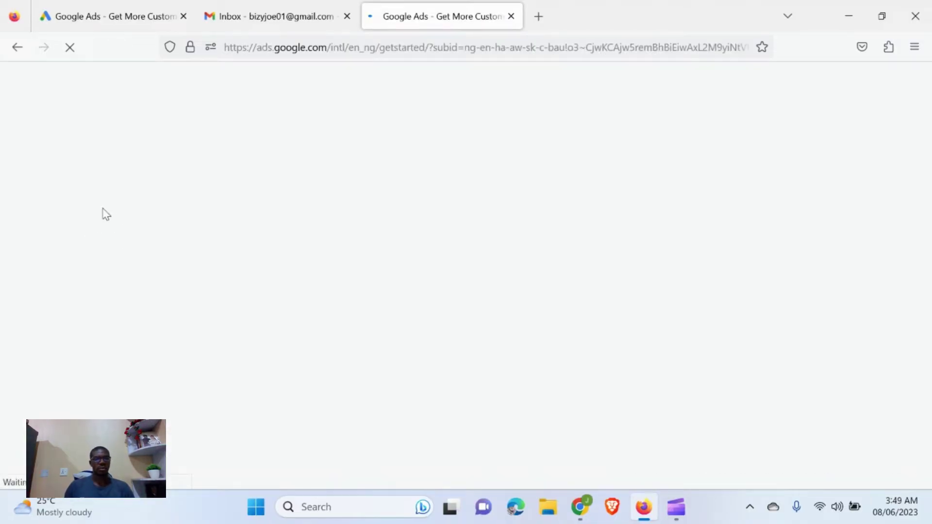
Step: Close the older duplicate Google Ads tab
left_click(183, 16)
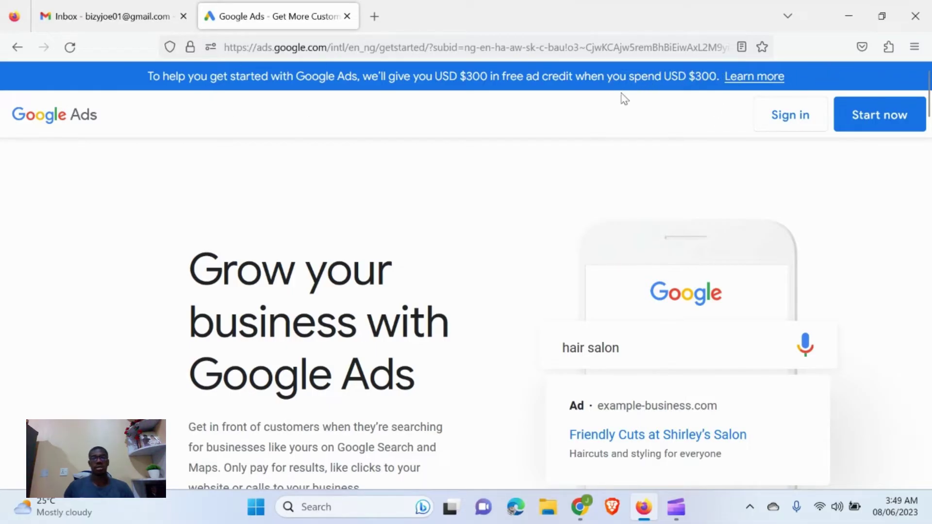
scroll(633, 180, "down", 2)
scroll(633, 180, "down", 3)
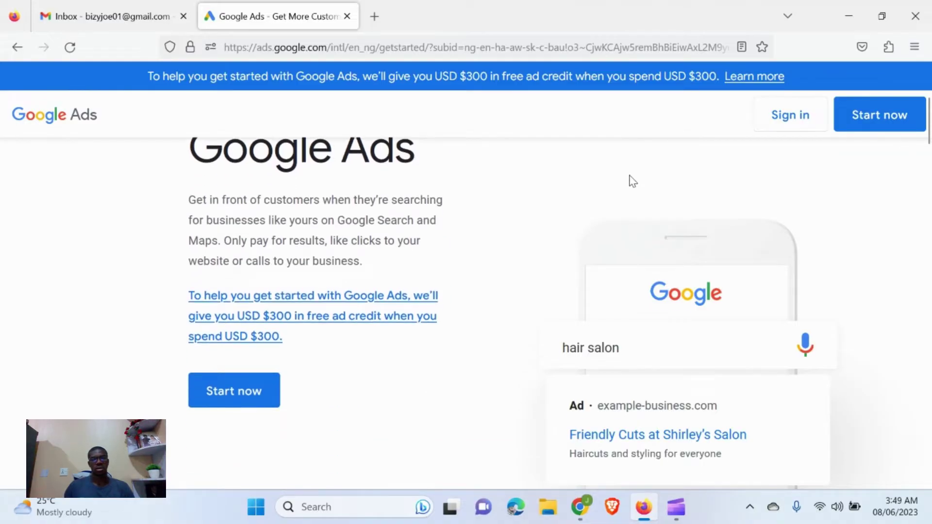
scroll(630, 180, "down", 2)
scroll(216, 249, "up", 4)
Step: Start signing up for Google Ads and choose to create the first campaign
left_click(228, 396)
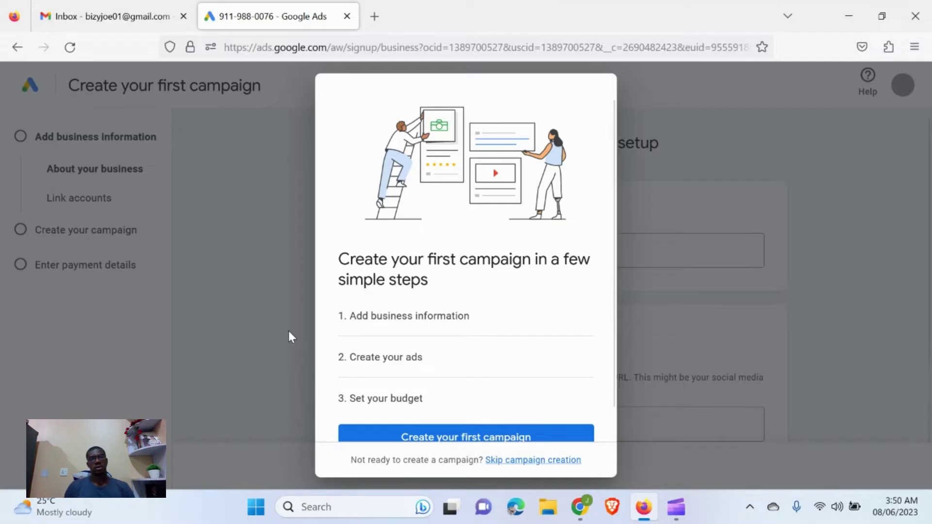
scroll(579, 270, "down", 1)
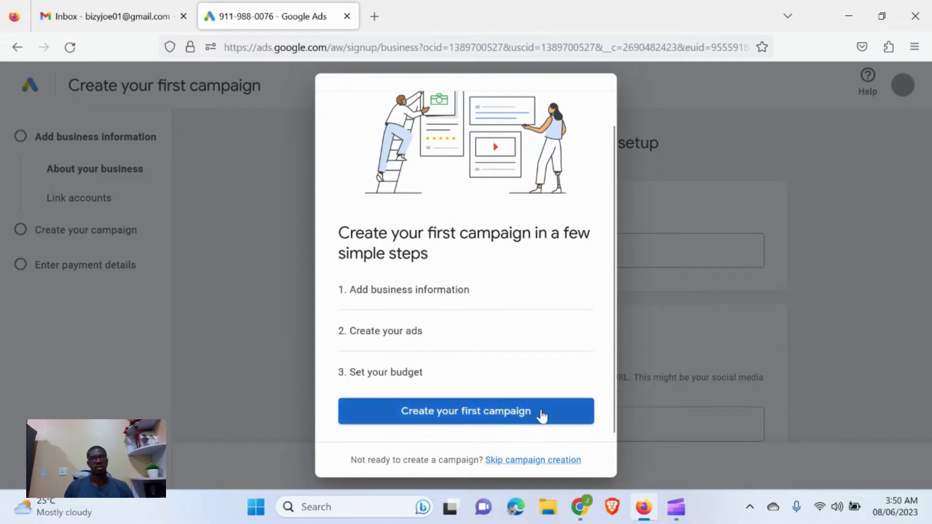
left_click(441, 414)
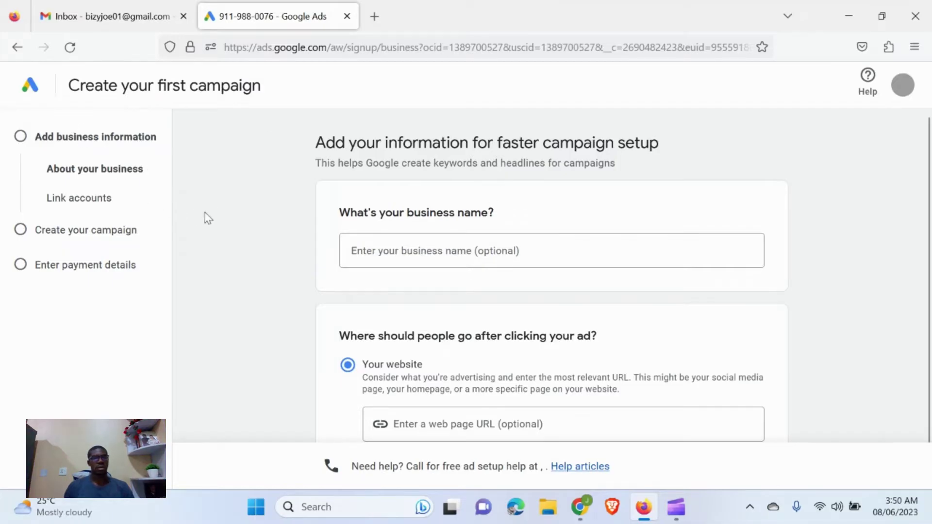
Step: Enter Bizyjoe as the business name
left_click(422, 245)
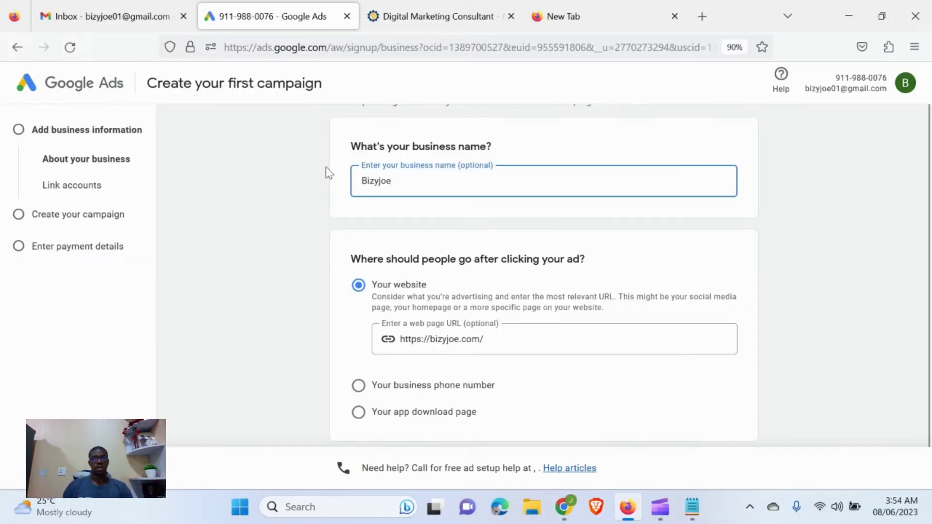
left_click_drag(397, 179, 376, 180)
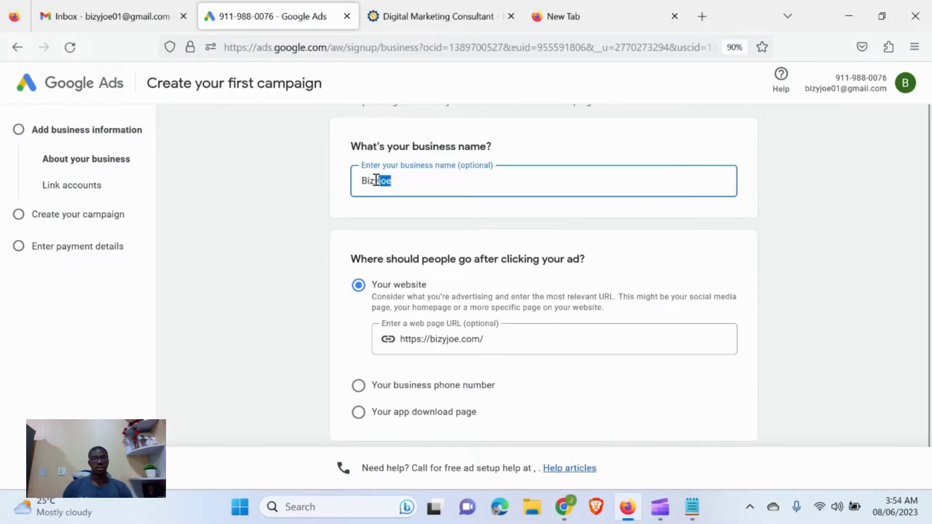
left_click(407, 181)
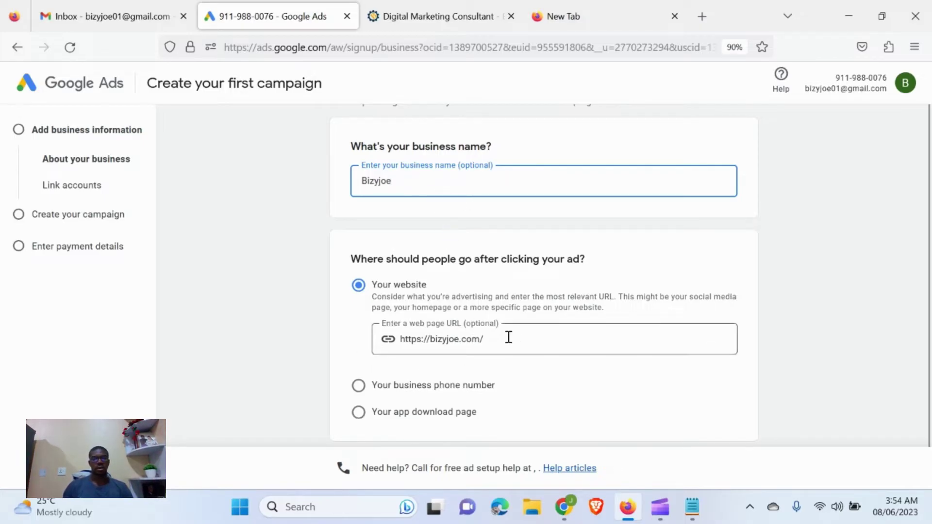
left_click(508, 338)
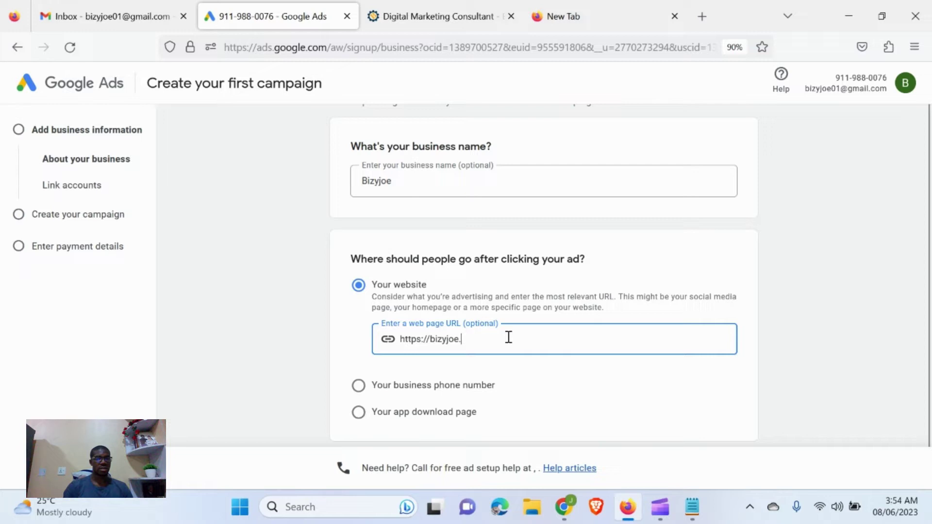
key("BackSpace")
key("BackSpace")
key("BackSpace")
key("BackSpace")
key("BackSpace")
key("BackSpace")
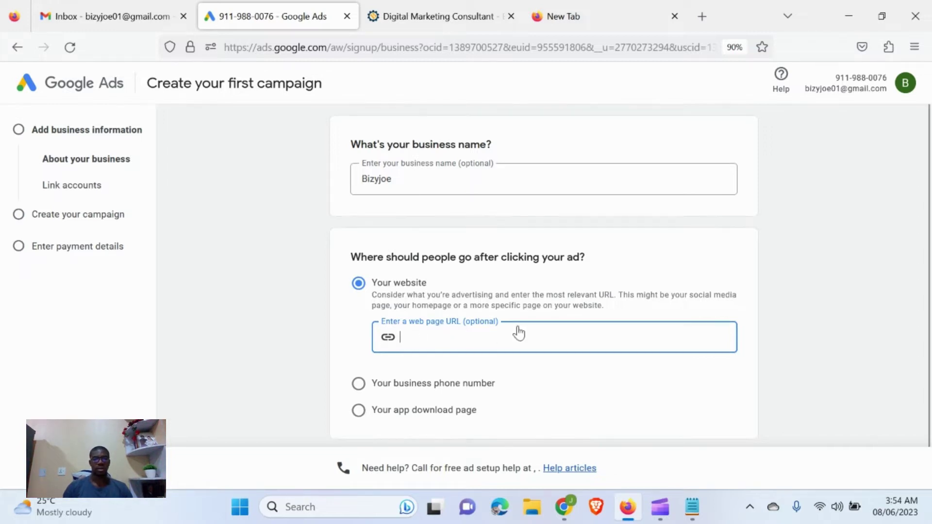
scroll(502, 327, "up", 2)
left_click(474, 231)
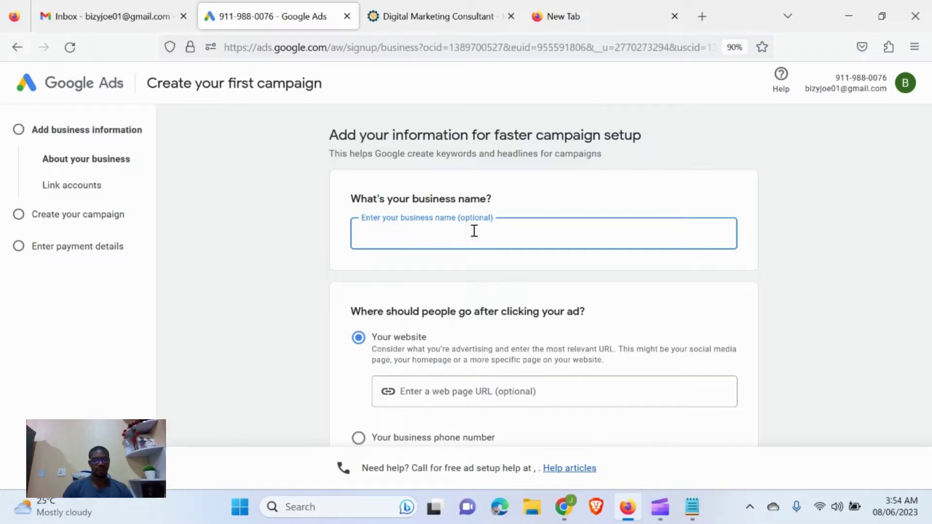
type("izyj")
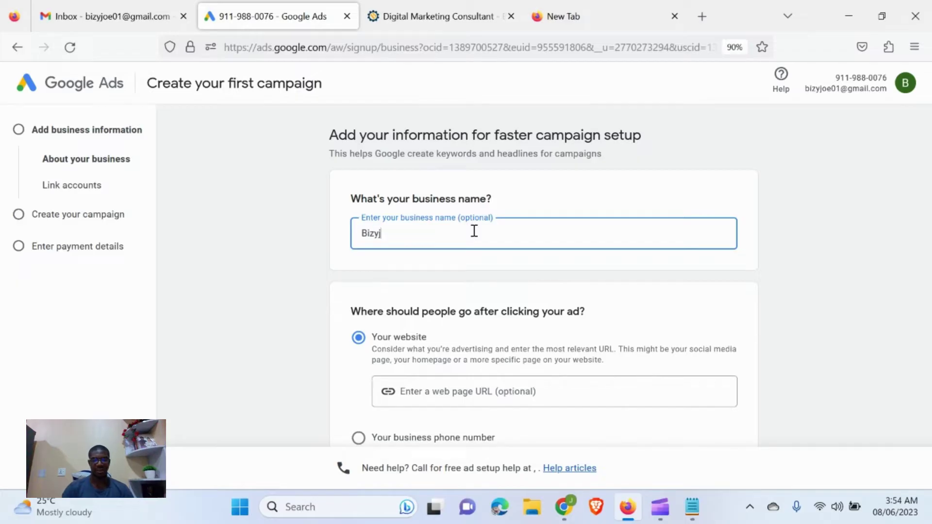
type("oe")
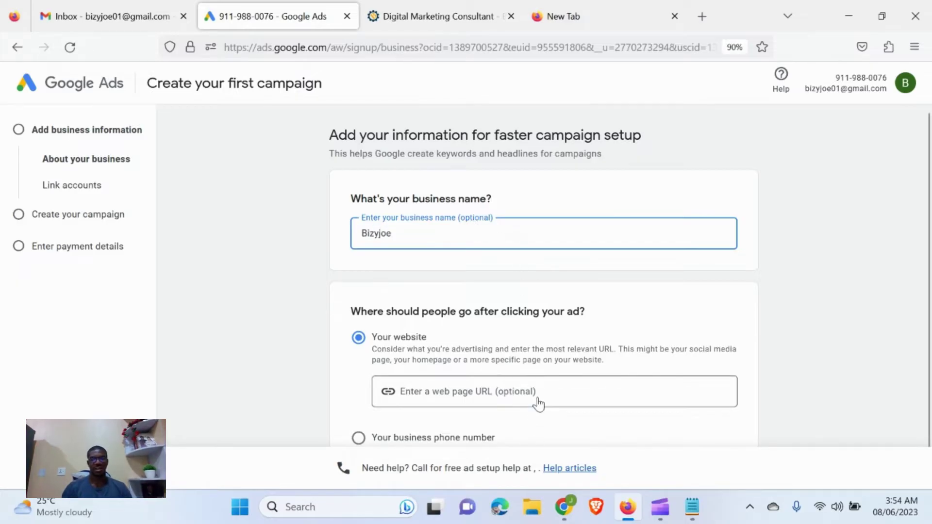
left_click(536, 403)
type("https://bizyjoe.com/")
scroll(746, 359, "down", 2)
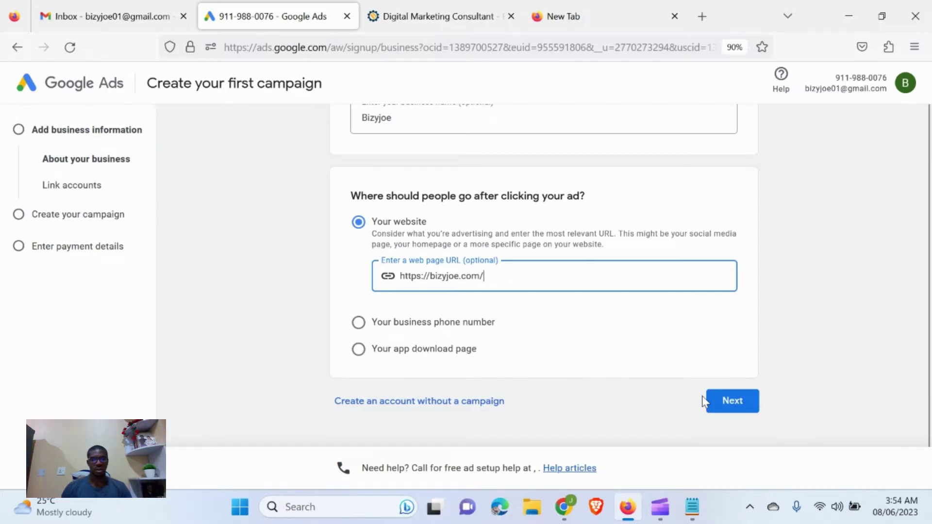
left_click(732, 407)
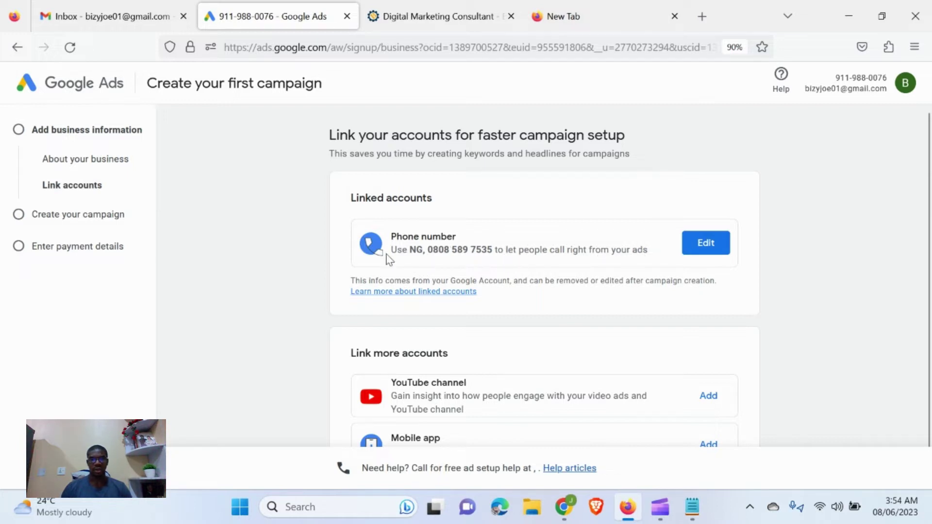
Step: Continue past the Link accounts page to the advertising goal question
scroll(387, 258, "down", 1)
scroll(396, 350, "down", 2)
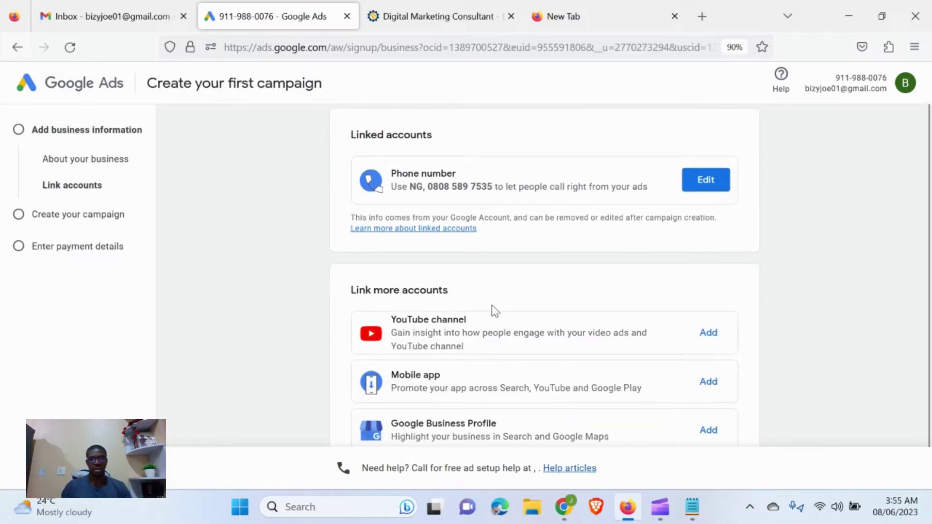
scroll(493, 313, "down", 3)
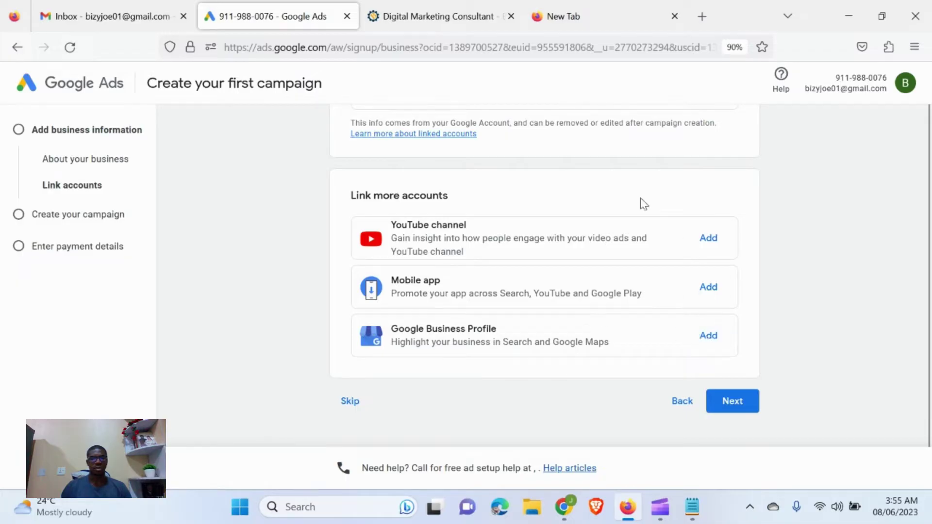
left_click(730, 407)
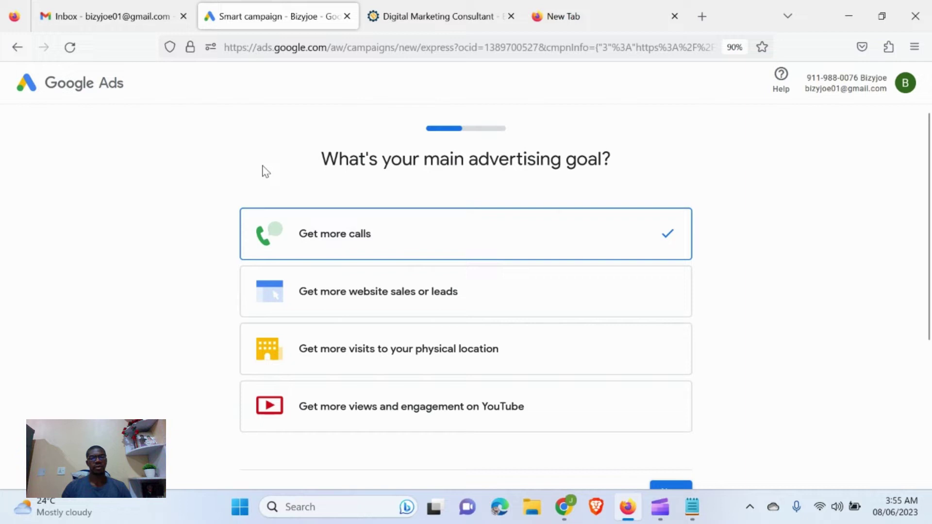
Step: Choose 'Get more views and engagement on YouTube' as the goal and continue to video ad setup
scroll(243, 175, "down", 3)
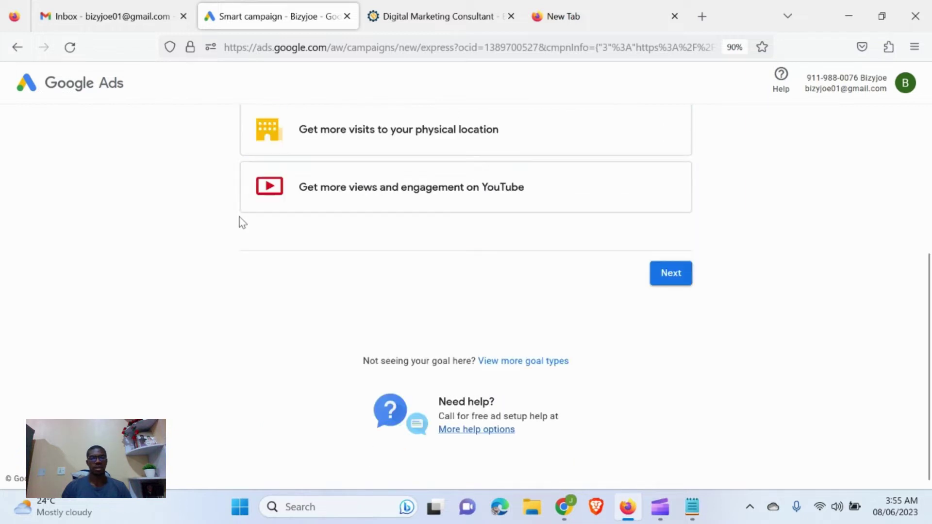
scroll(240, 218, "up", 4)
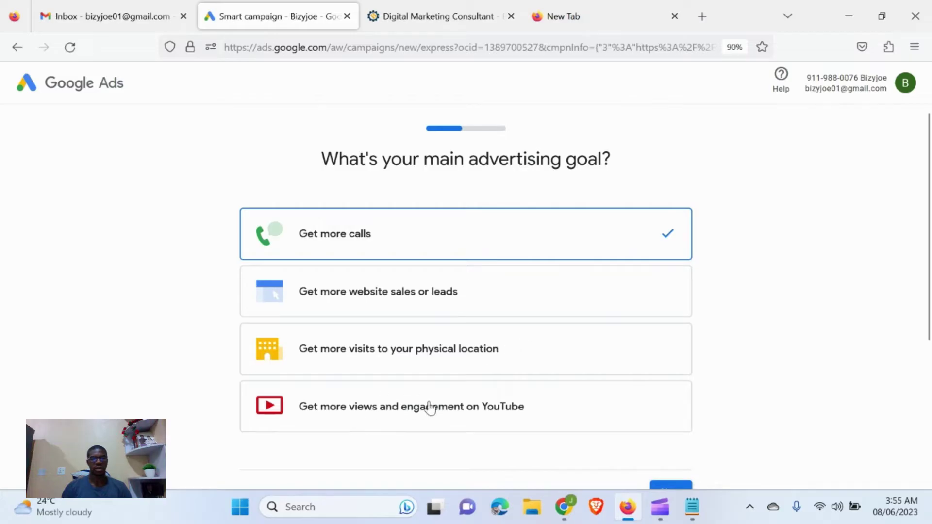
scroll(515, 406, "down", 2)
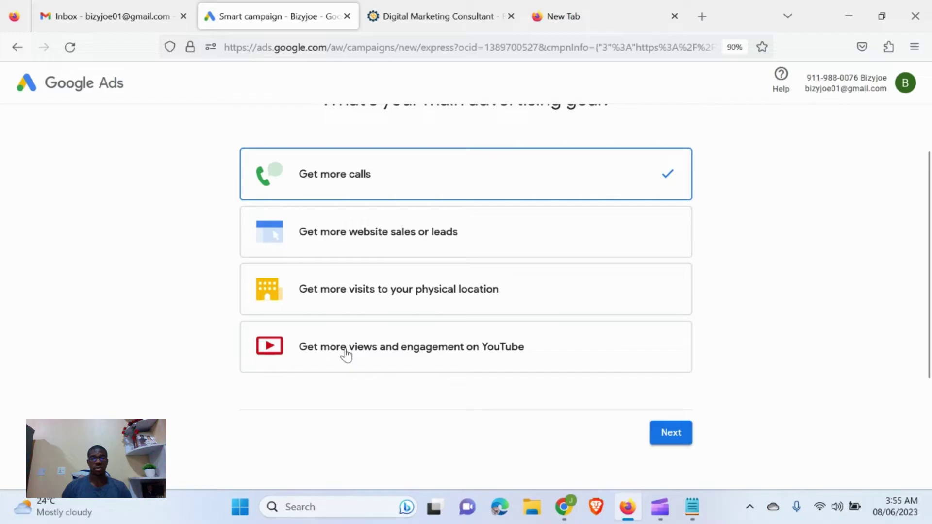
left_click(470, 347)
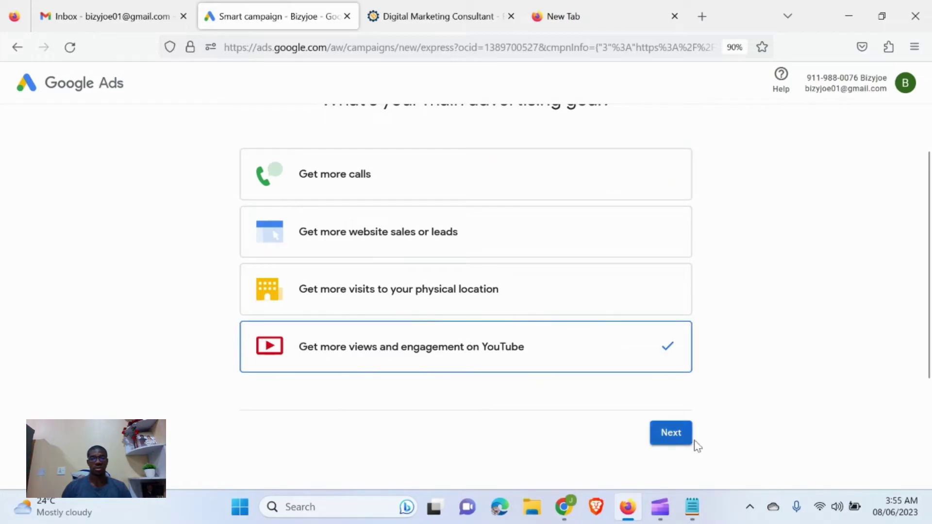
left_click(670, 434)
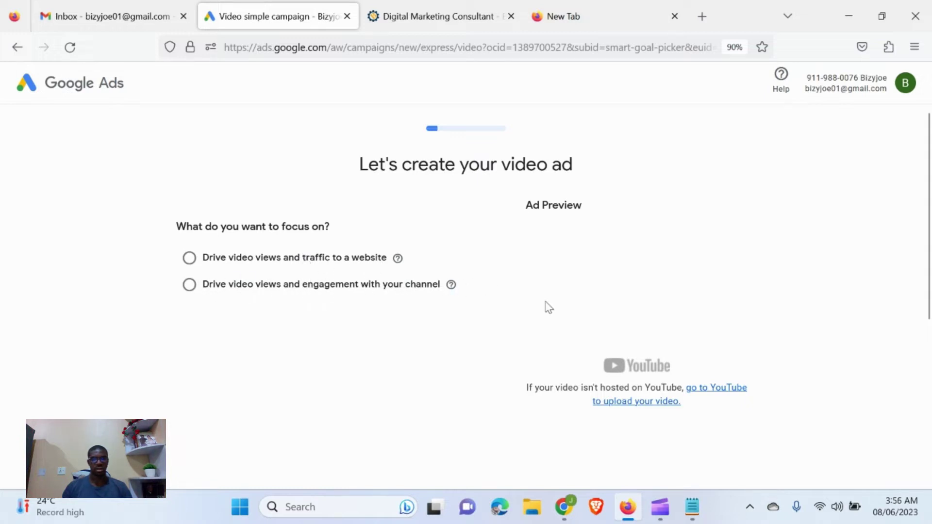
Step: Focus the video ad on channel views and engagement, then open a blank browser tab
left_click(191, 286)
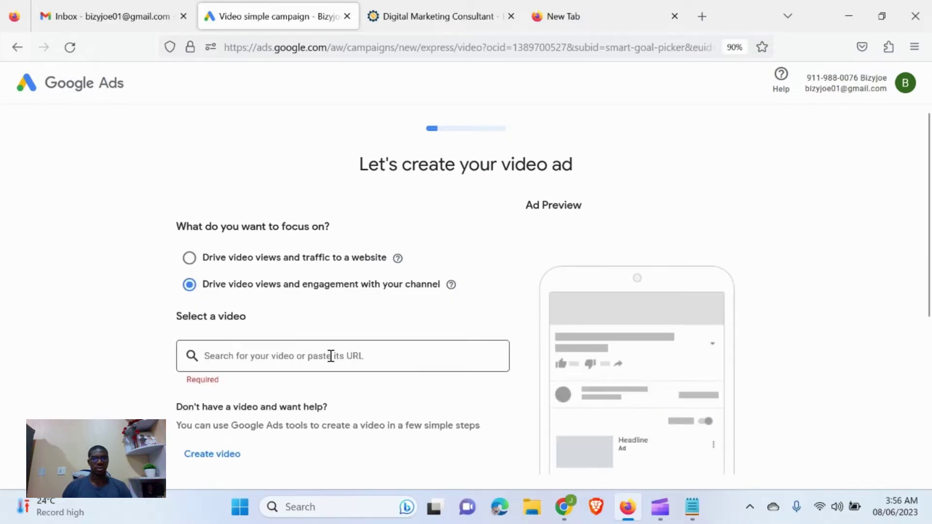
left_click(314, 357)
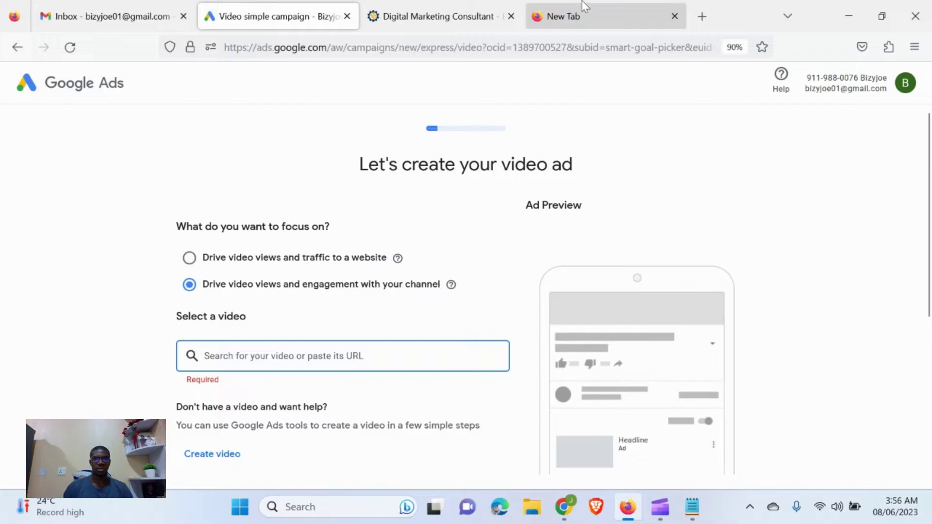
left_click(576, 16)
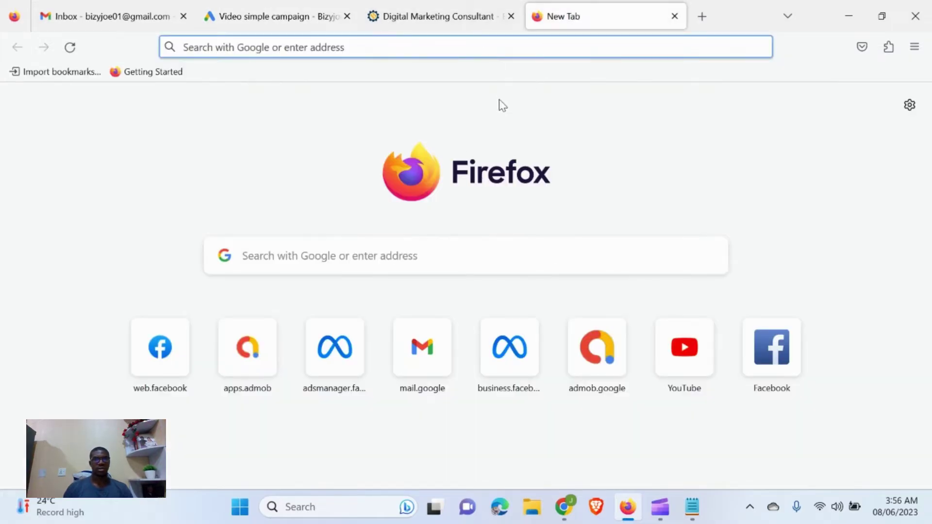
Step: Copy the link of the channel's newest YouTube video, 'Unleash Creativity Now!'
left_click(565, 511)
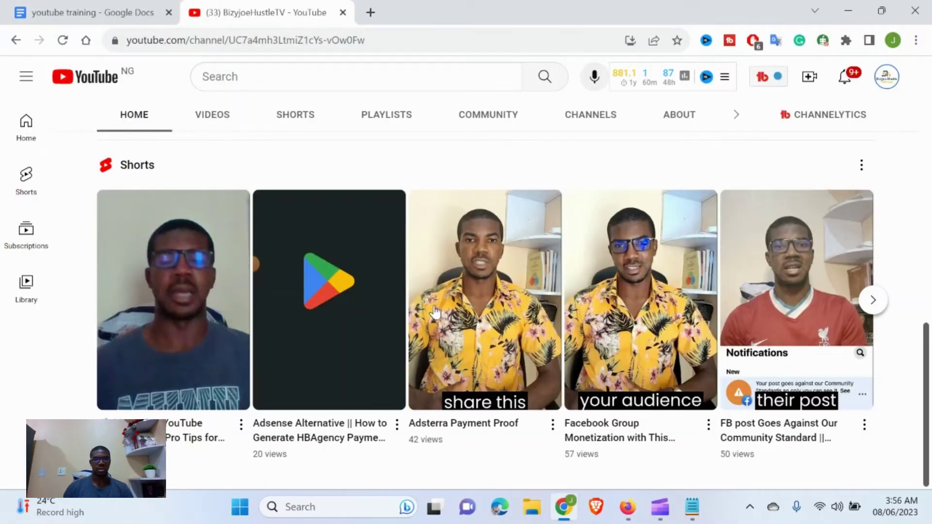
scroll(437, 330, "up", 5)
scroll(243, 318, "up", 2)
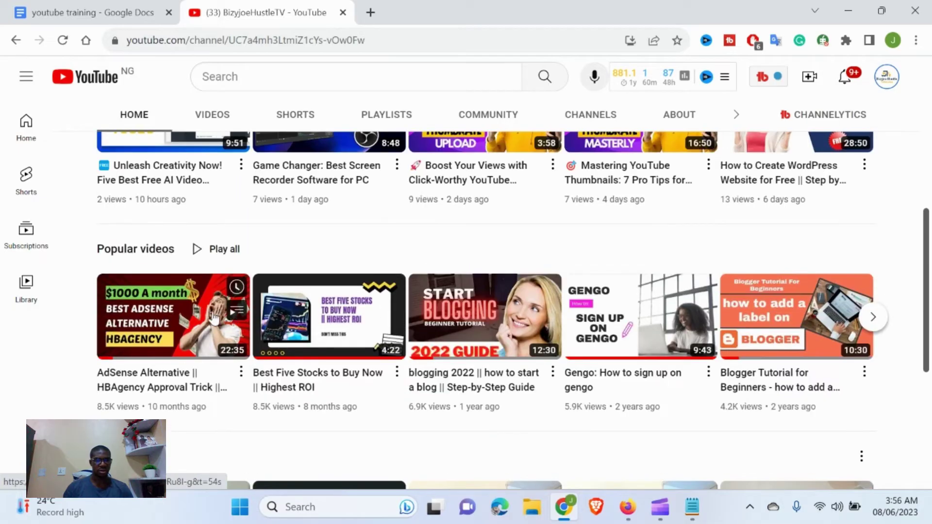
scroll(214, 319, "up", 4)
scroll(175, 287, "down", 3)
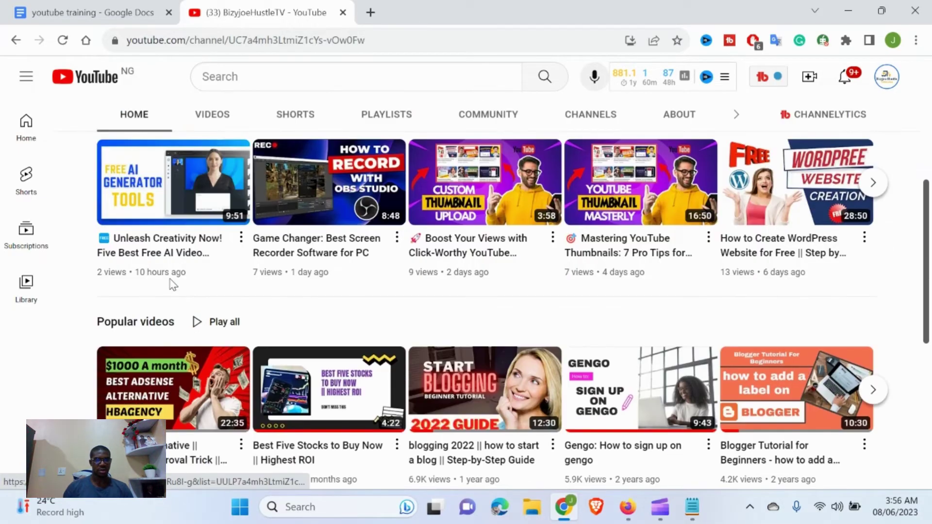
right_click(167, 195)
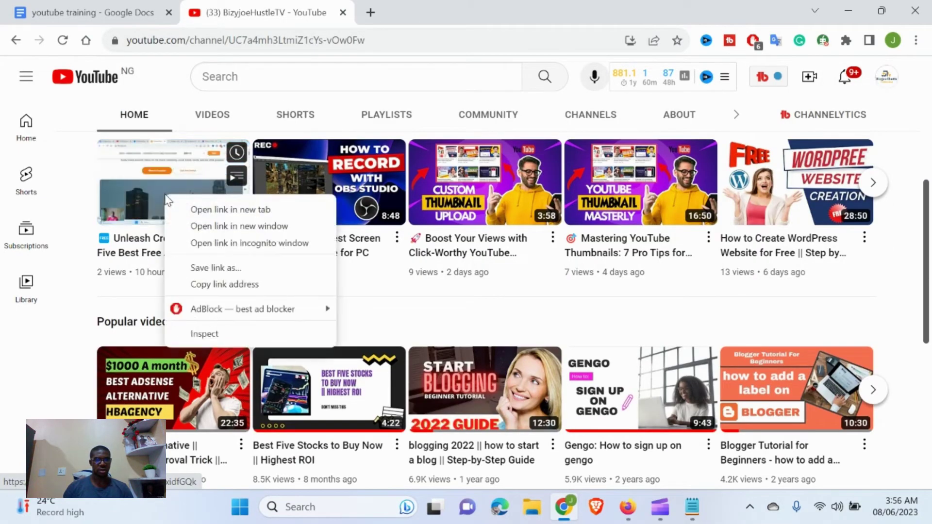
left_click(224, 285)
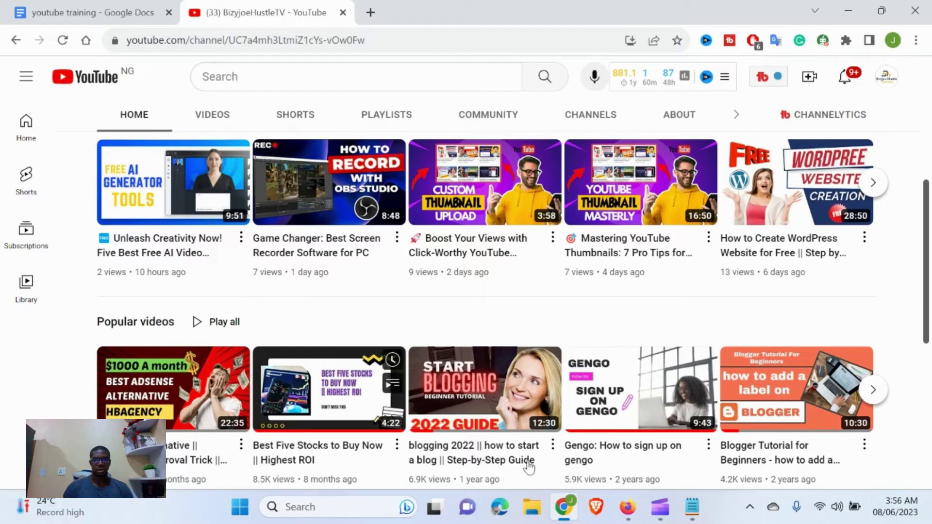
Step: Paste the copied video link into the campaign's video search to select it
left_click(628, 507)
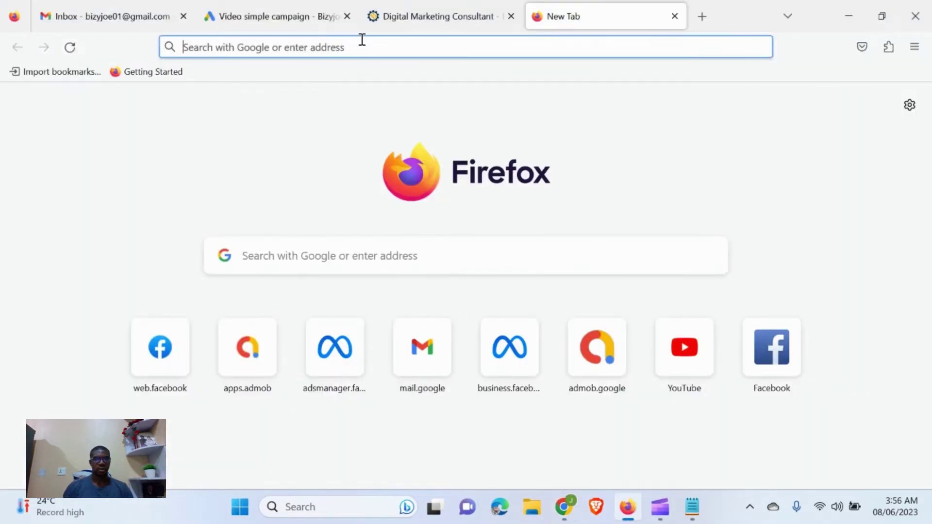
left_click(281, 14)
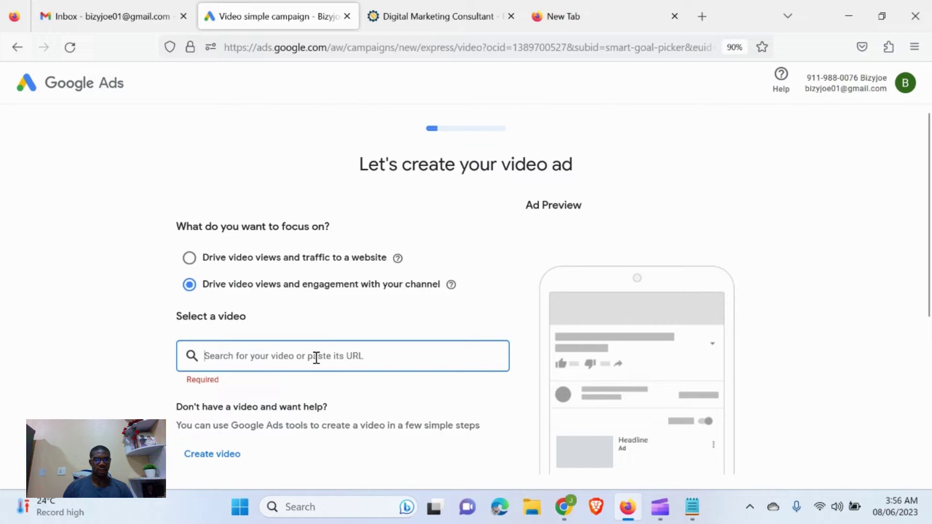
key("ctrl+v")
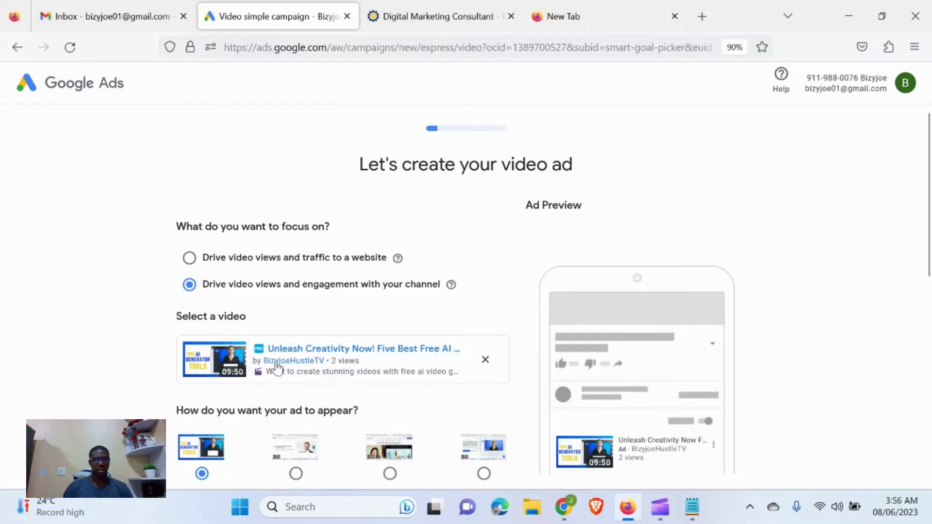
scroll(307, 365, "down", 3)
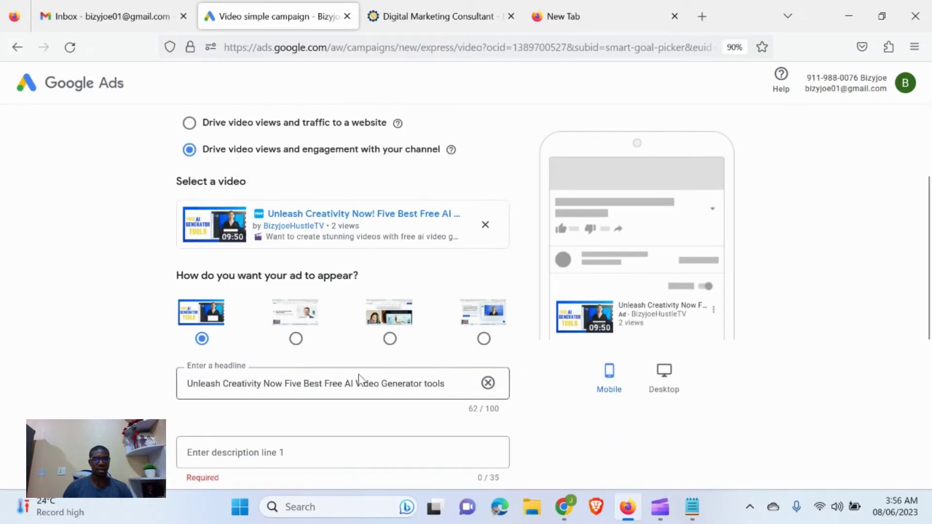
scroll(350, 378, "down", 2)
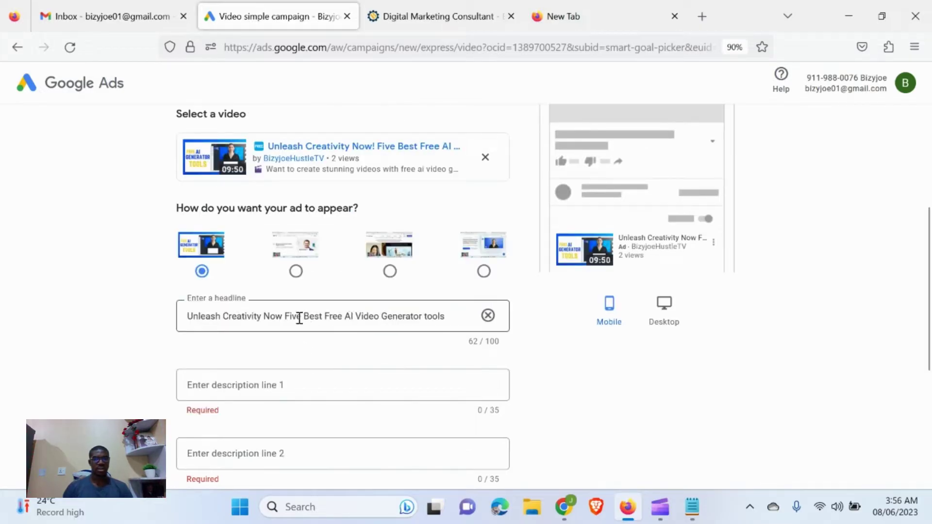
Step: Fill description line 1 with 'Top 5 Best AI Video Generator' and begin line 2 with 'Click Here'
left_click(299, 386)
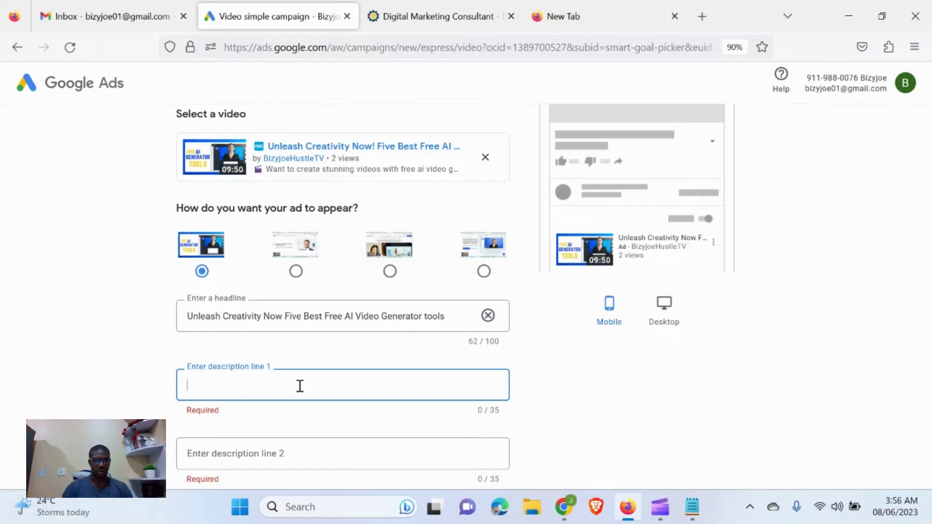
type("Top 5 Best AI Video Generat")
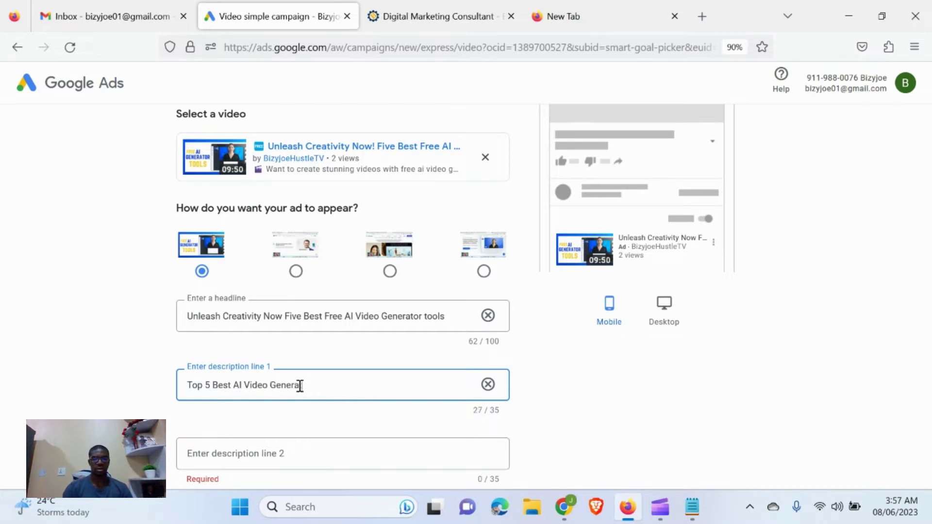
type("r")
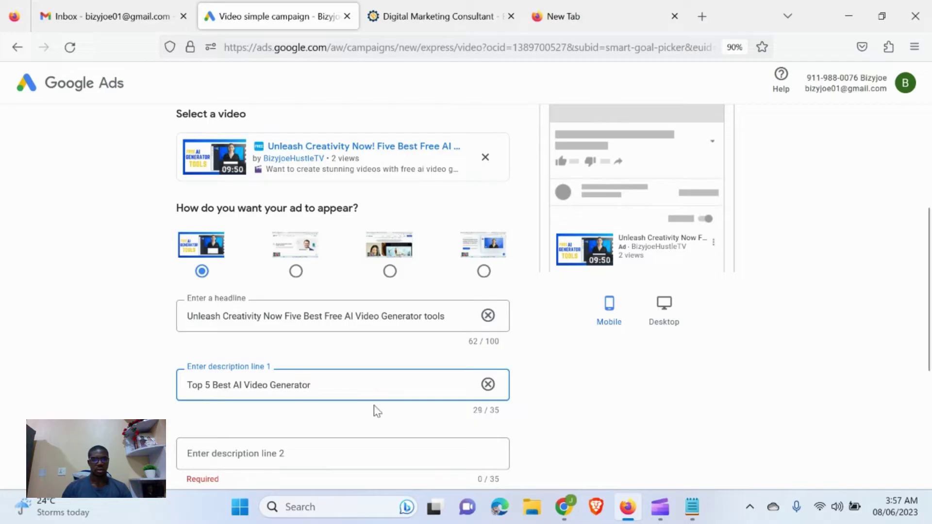
scroll(341, 444, "down", 2)
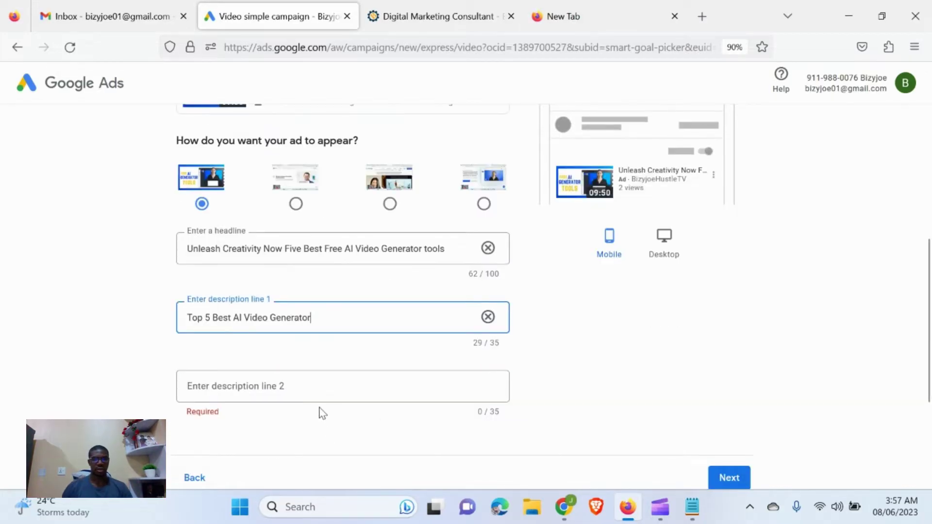
left_click(290, 385)
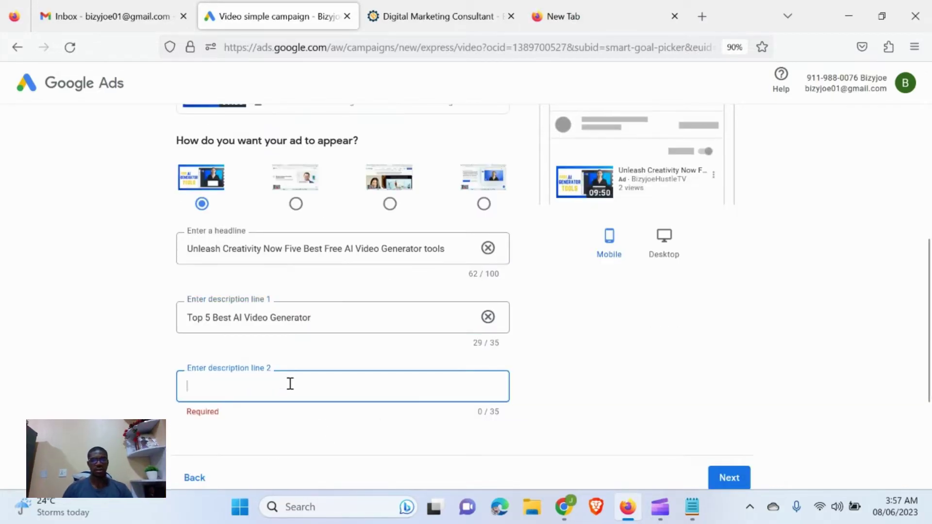
type("Cl")
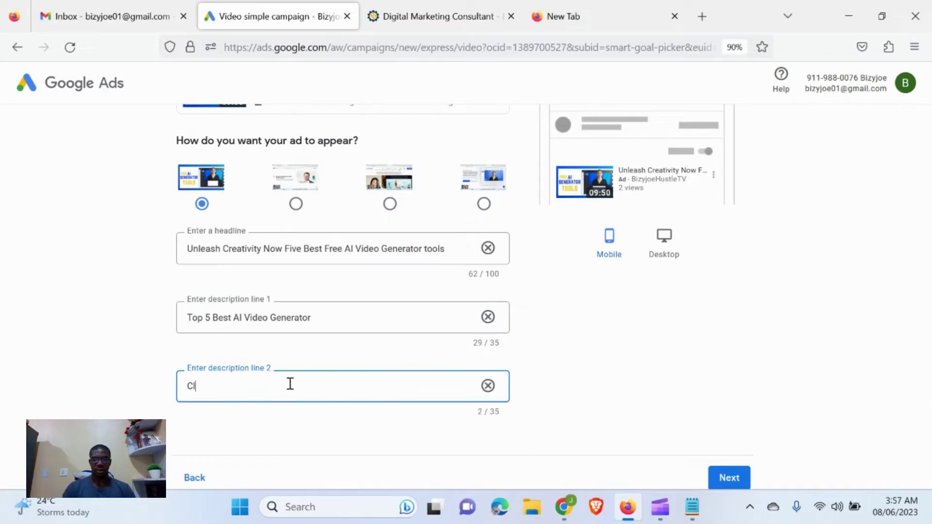
type("ick H")
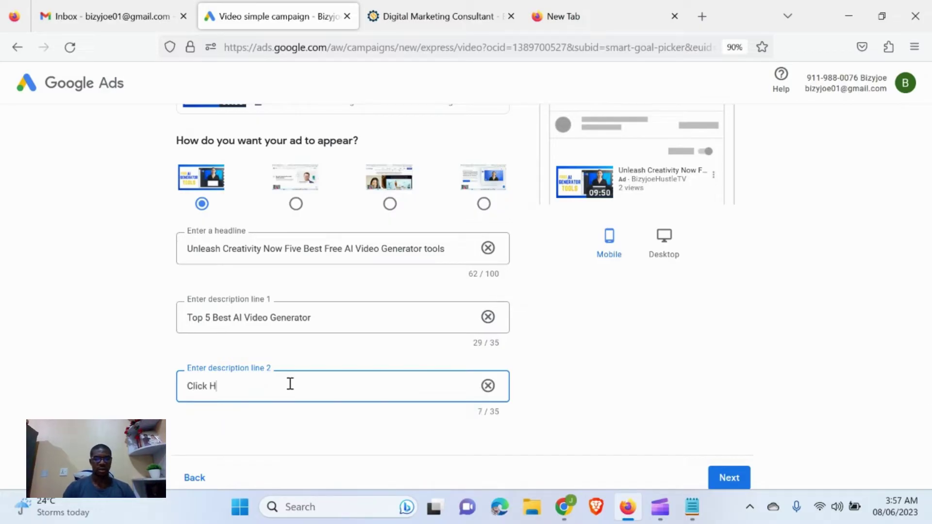
type("ere to Watch")
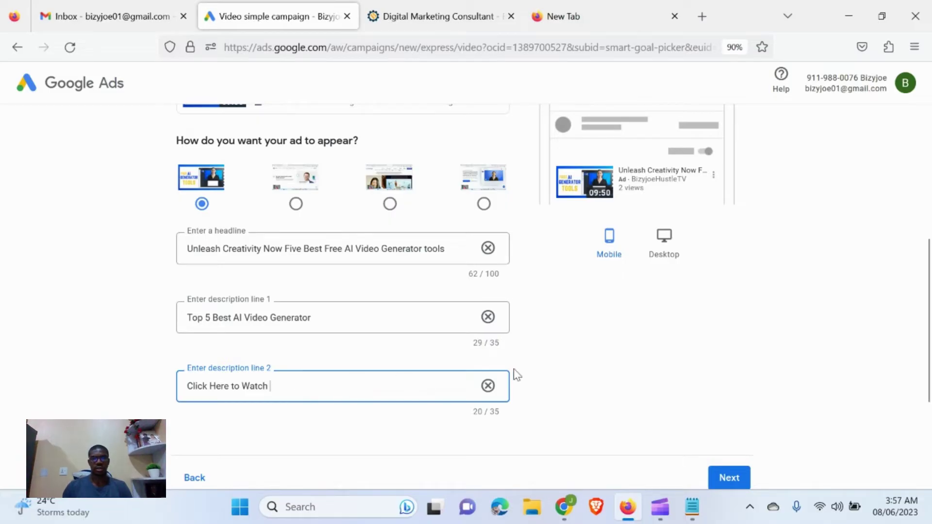
Step: Preview the ad on desktop, then switch the ad preview to the mobile layout
scroll(534, 354, "up", 2)
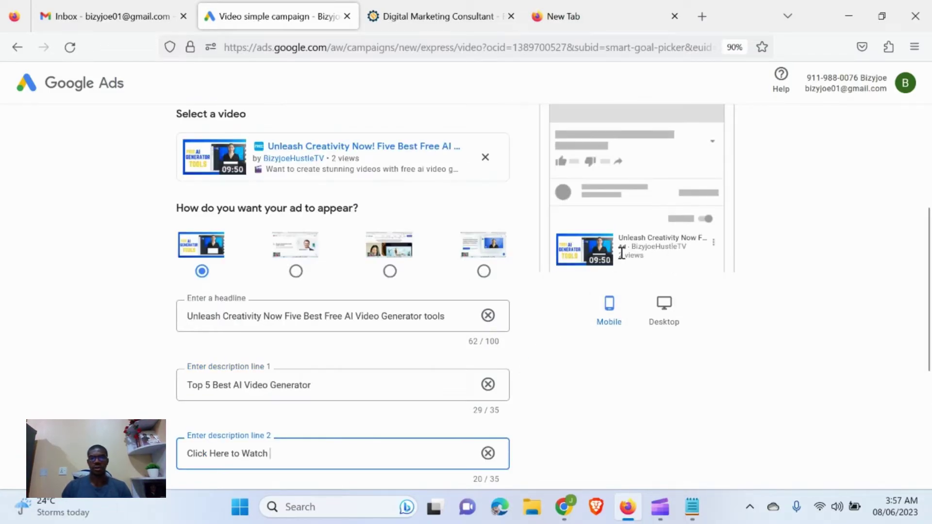
left_click(669, 312)
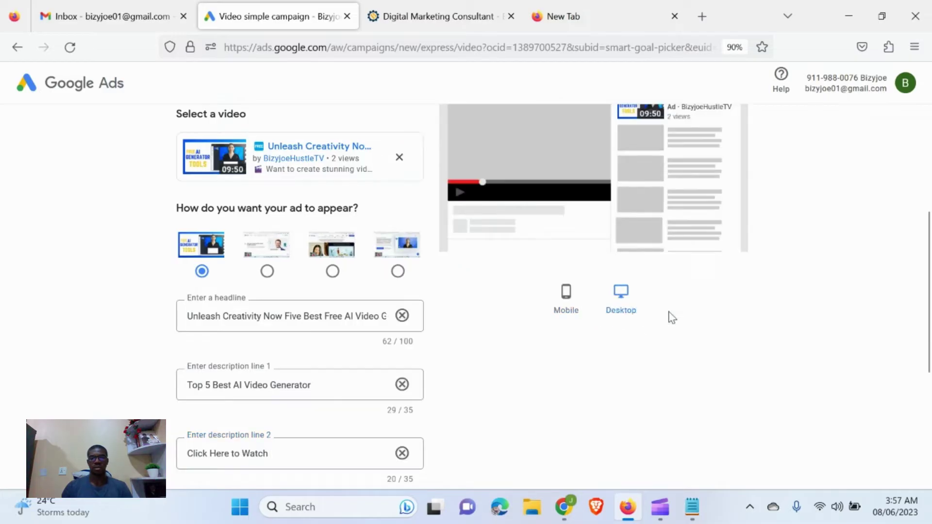
scroll(582, 321, "down", 2)
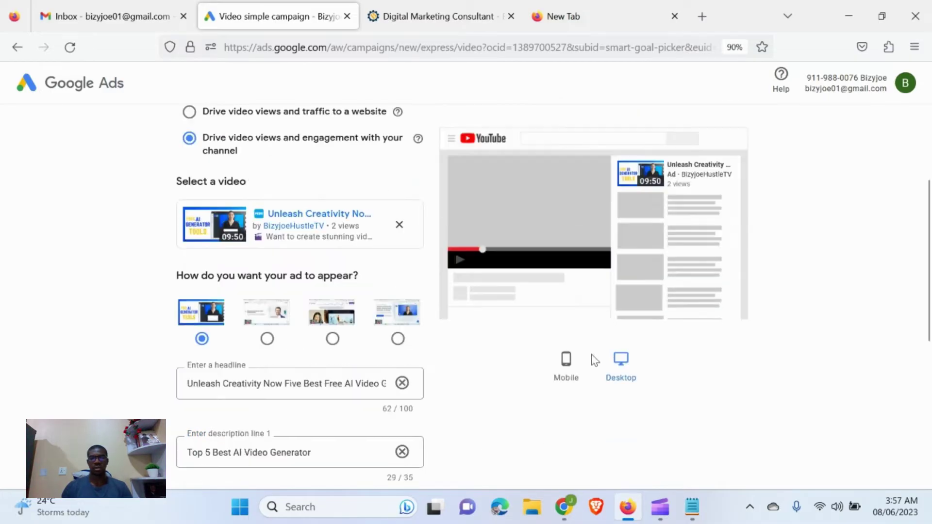
scroll(631, 301, "up", 2)
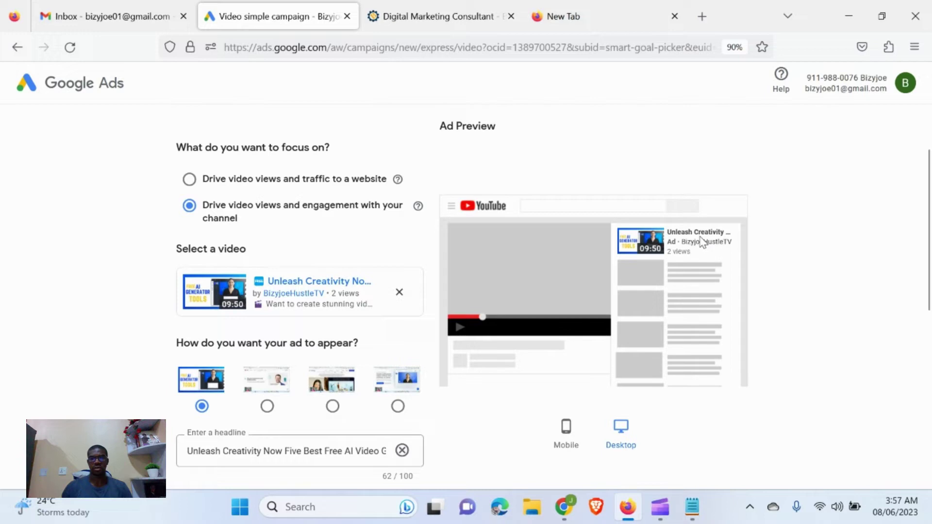
scroll(680, 257, "down", 3)
left_click(567, 303)
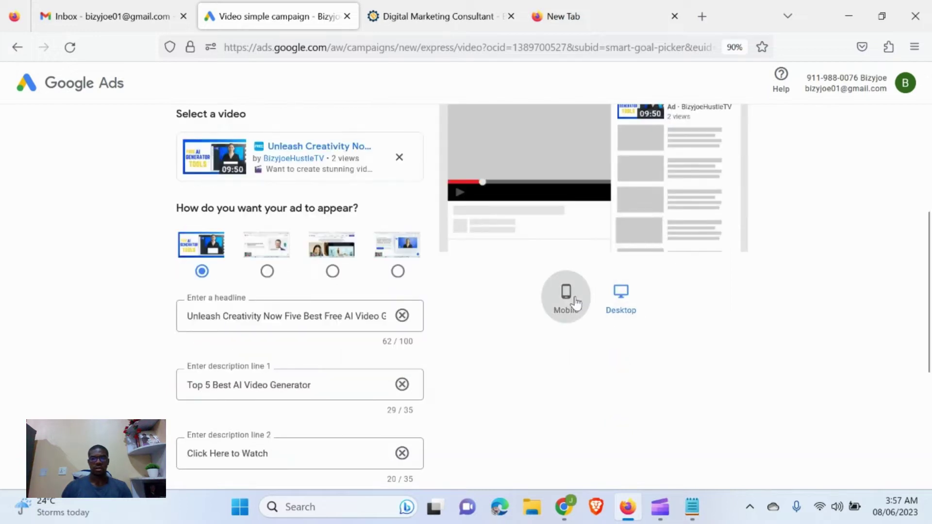
scroll(334, 335, "down", 2)
scroll(329, 327, "down", 3)
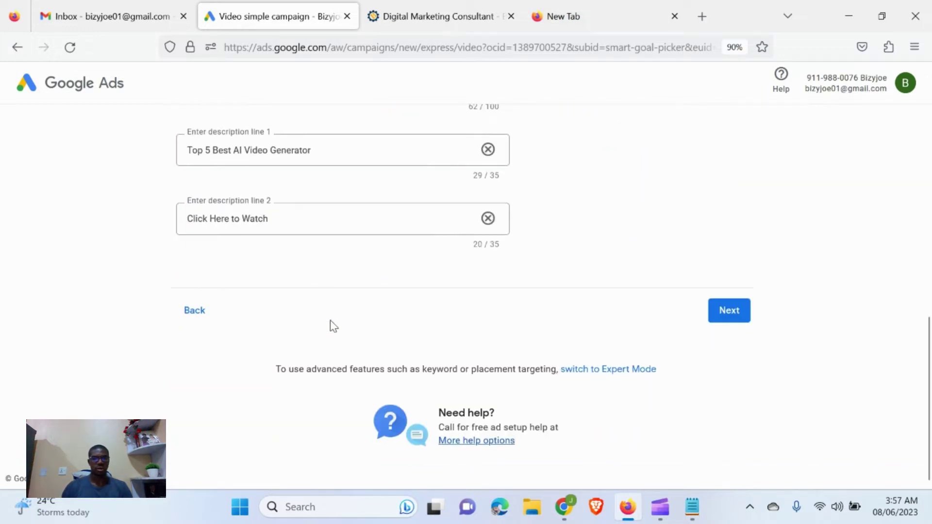
Step: Go to the locations step and add United States and United Kingdom as target countries
left_click(729, 317)
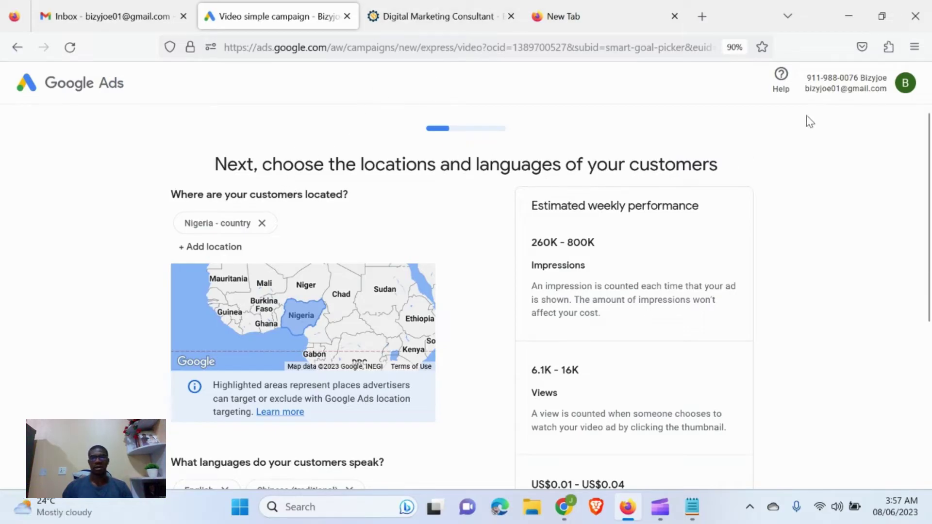
left_click(231, 248)
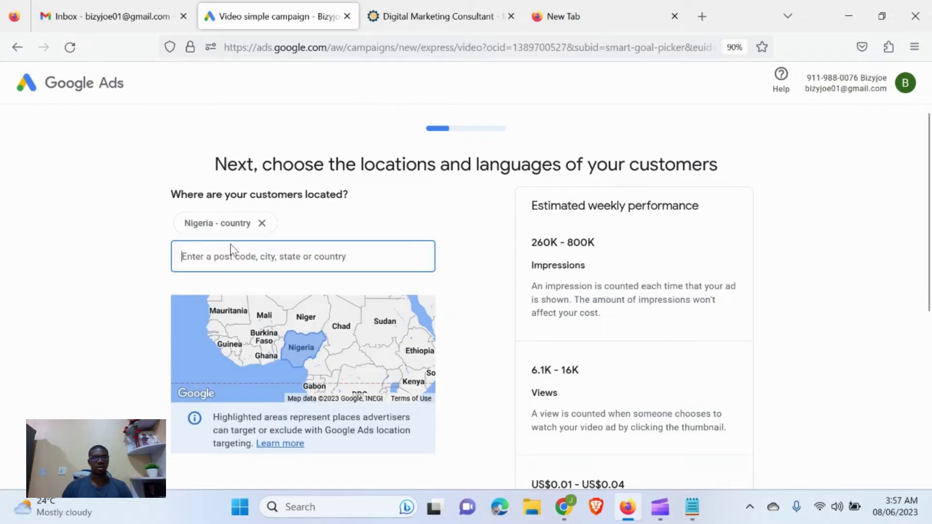
type("us")
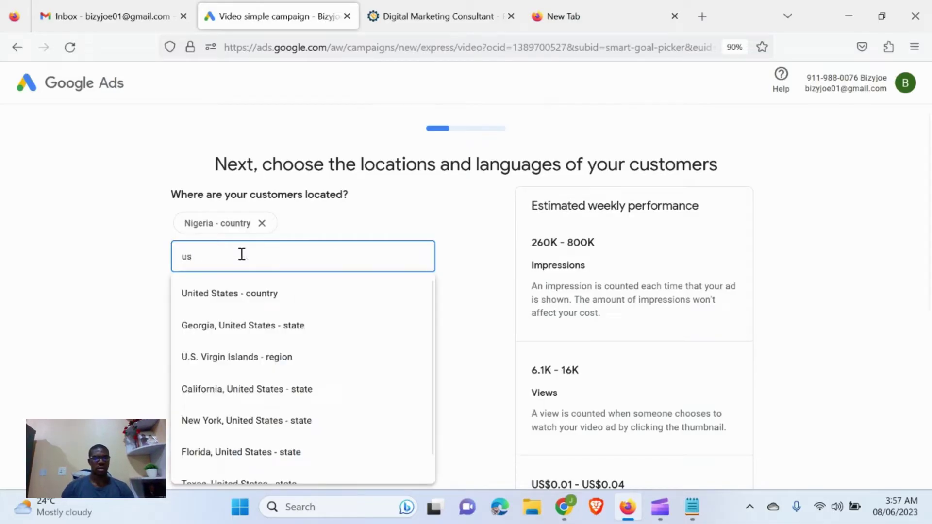
left_click(263, 293)
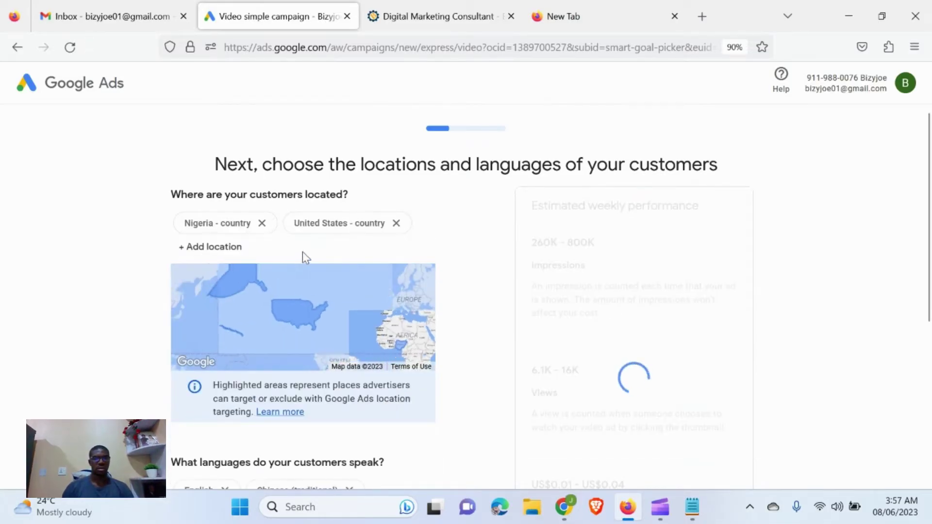
left_click(208, 251)
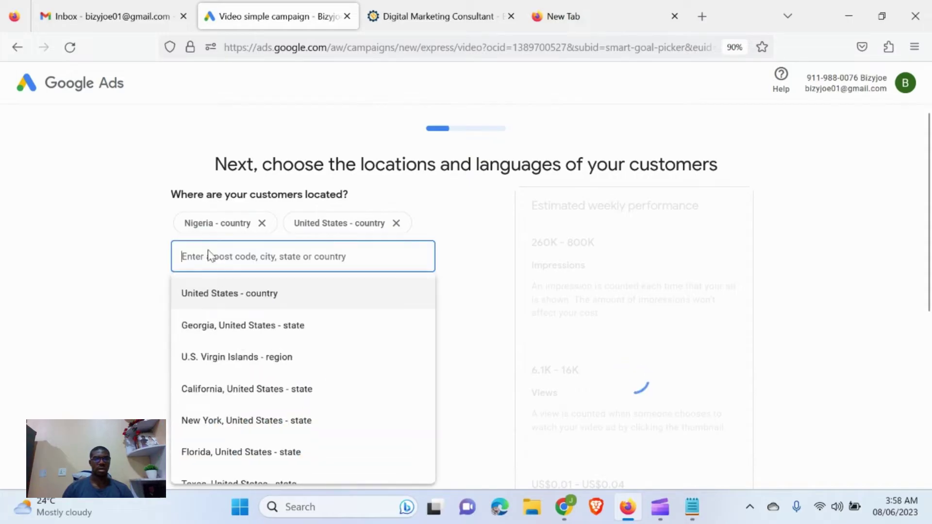
type("uk")
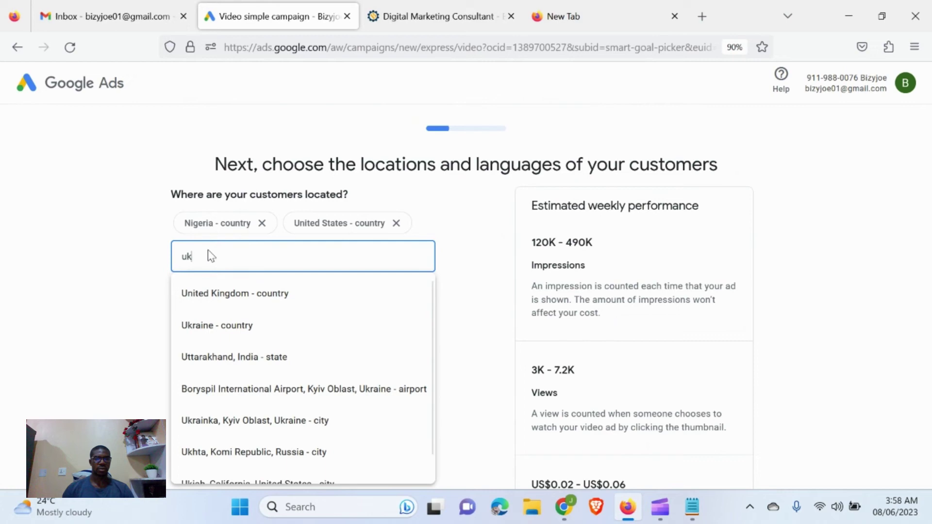
left_click(227, 291)
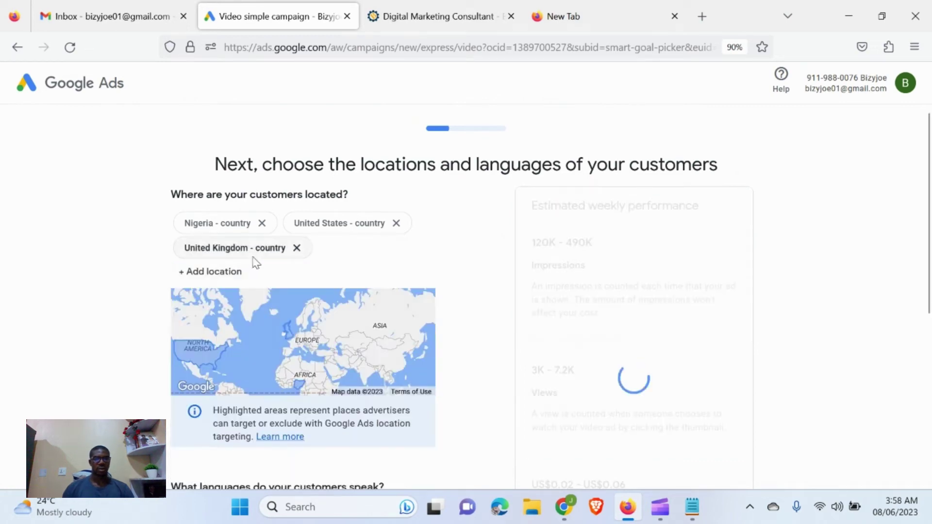
Step: Add Canada and Mexico as target countries
left_click(242, 276)
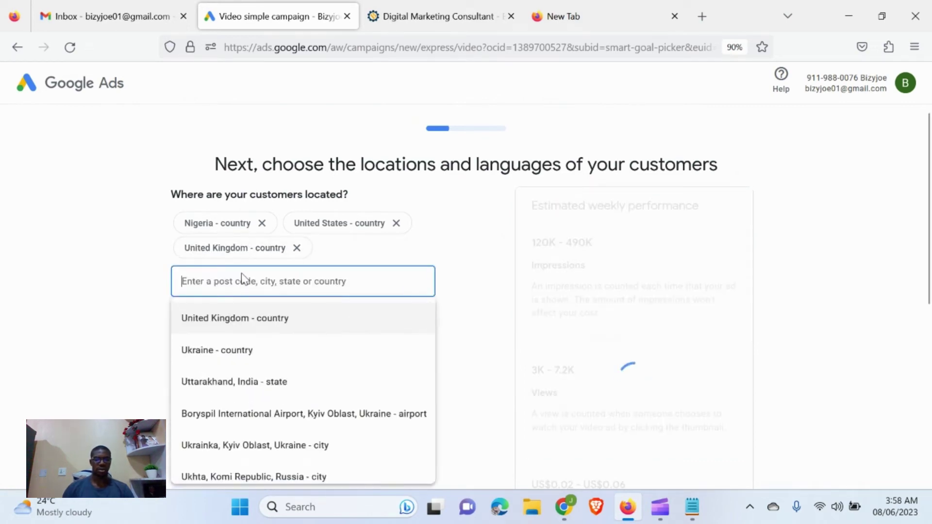
type("cana")
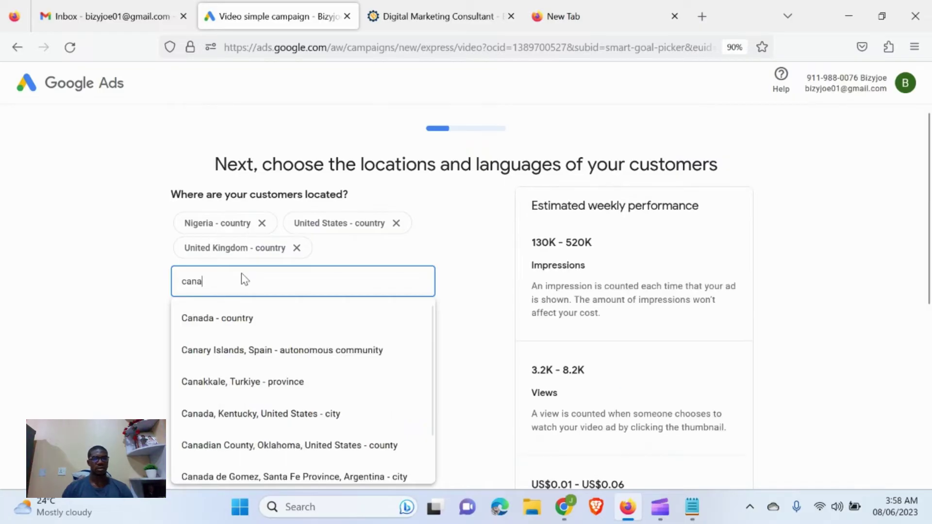
left_click(244, 318)
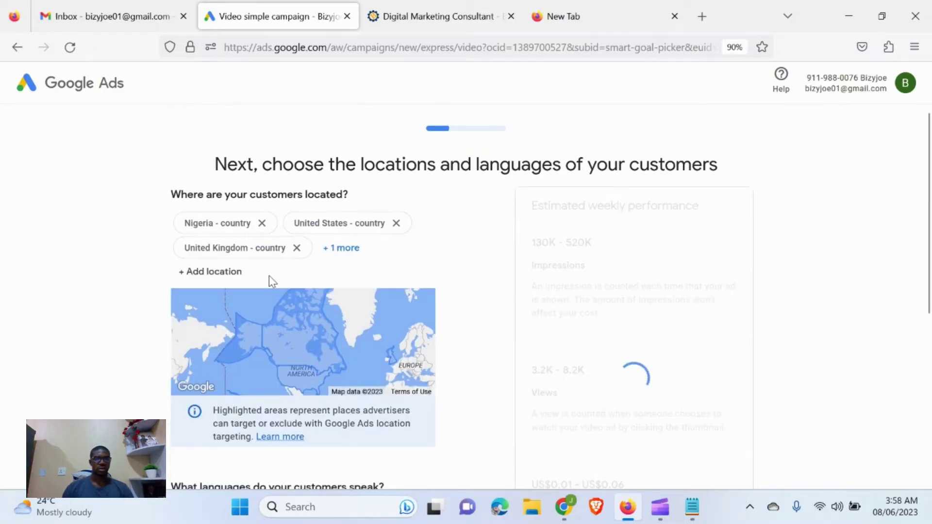
left_click(213, 273)
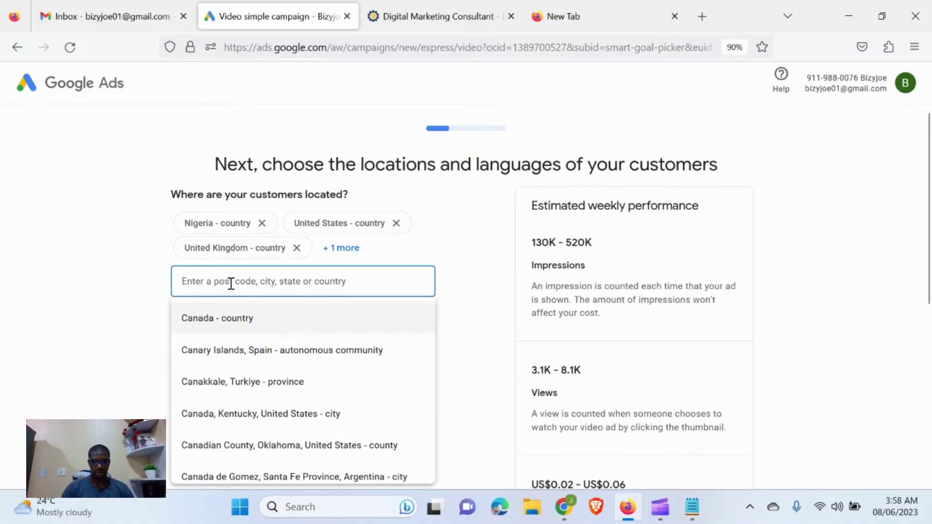
type("ma")
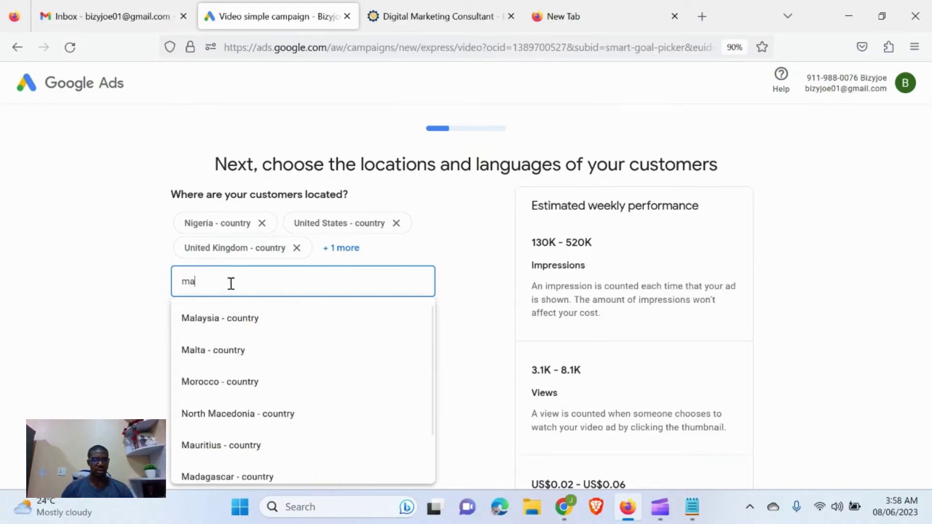
type("xic")
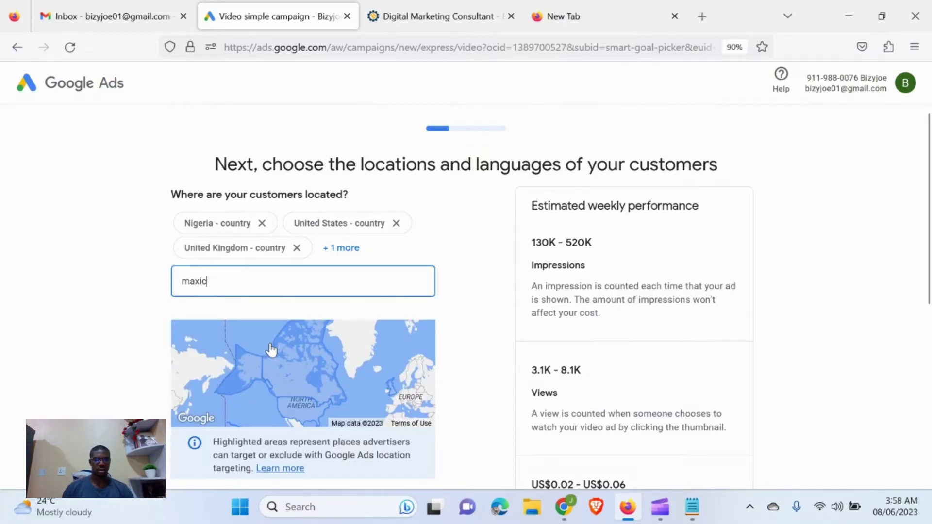
key("BackSpace")
key("BackSpace")
key("BackSpace")
key("BackSpace")
key("BackSpace")
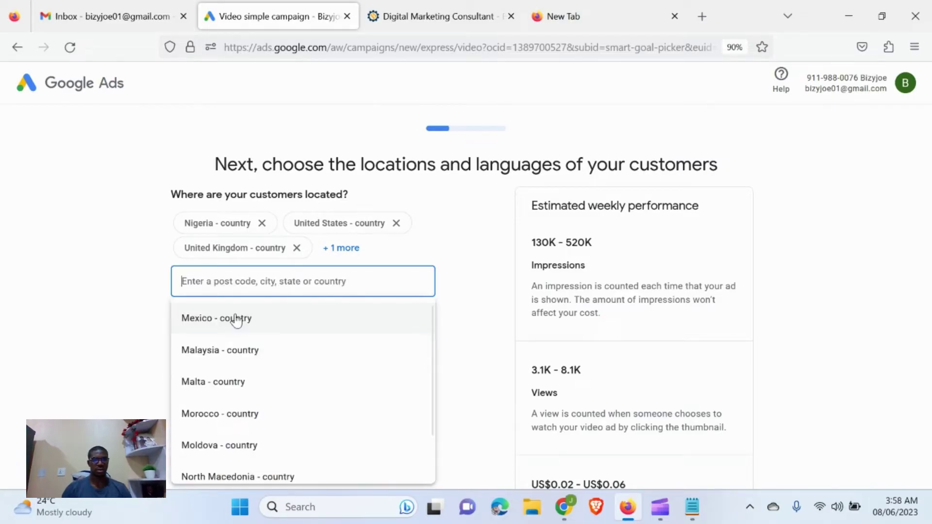
left_click(236, 319)
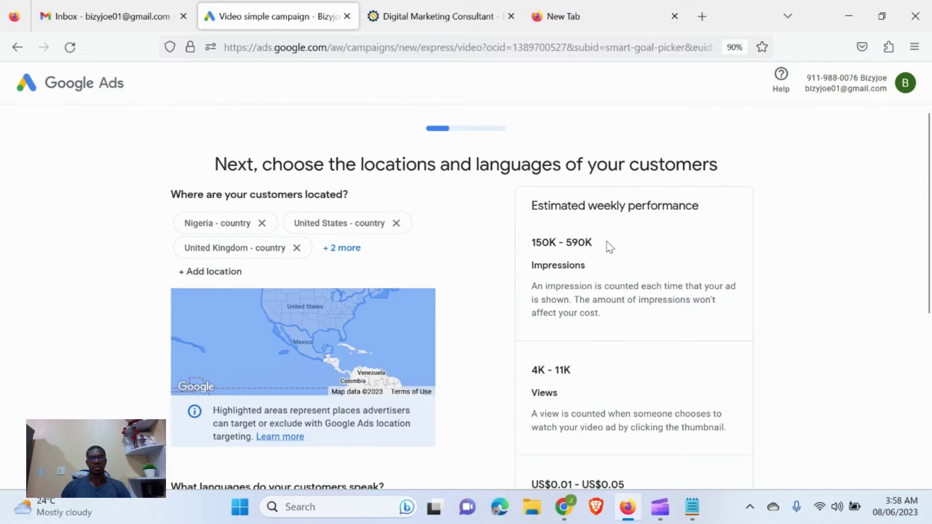
scroll(596, 259, "down", 2)
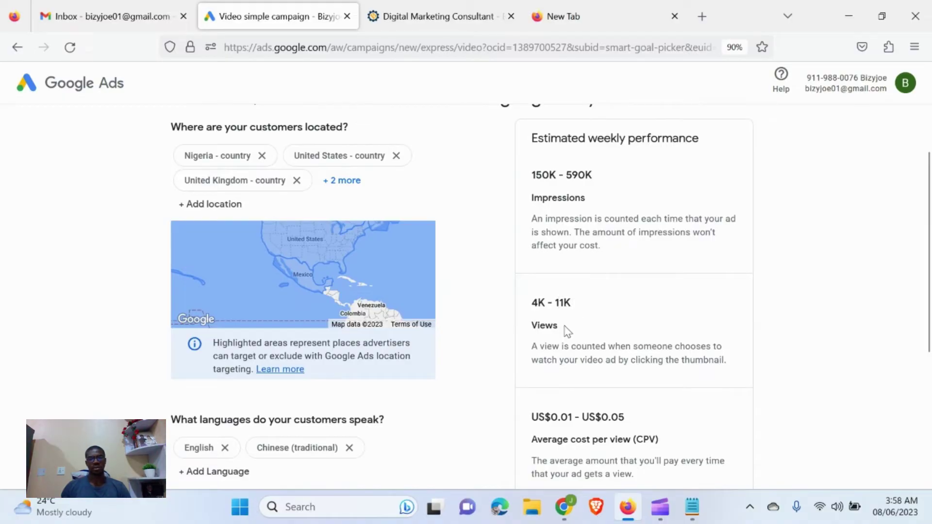
scroll(564, 330, "down", 2)
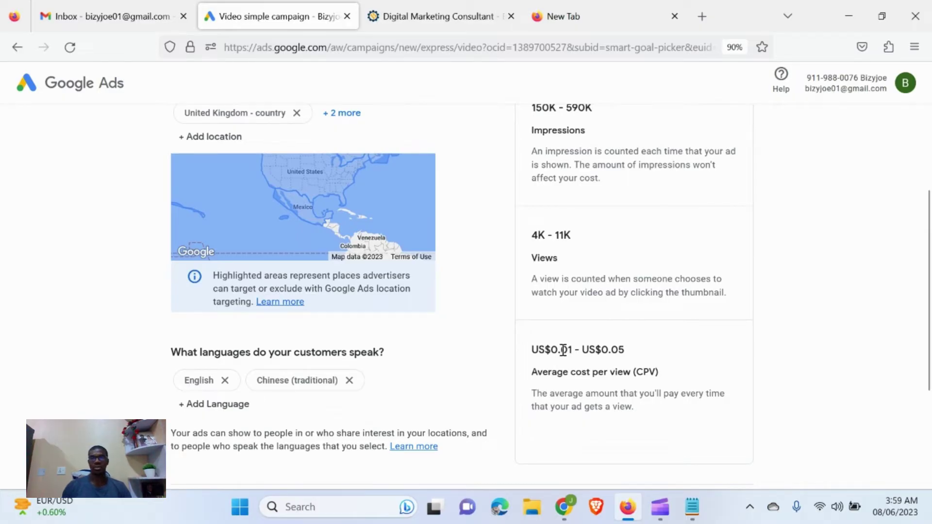
scroll(563, 349, "down", 2)
scroll(563, 350, "down", 2)
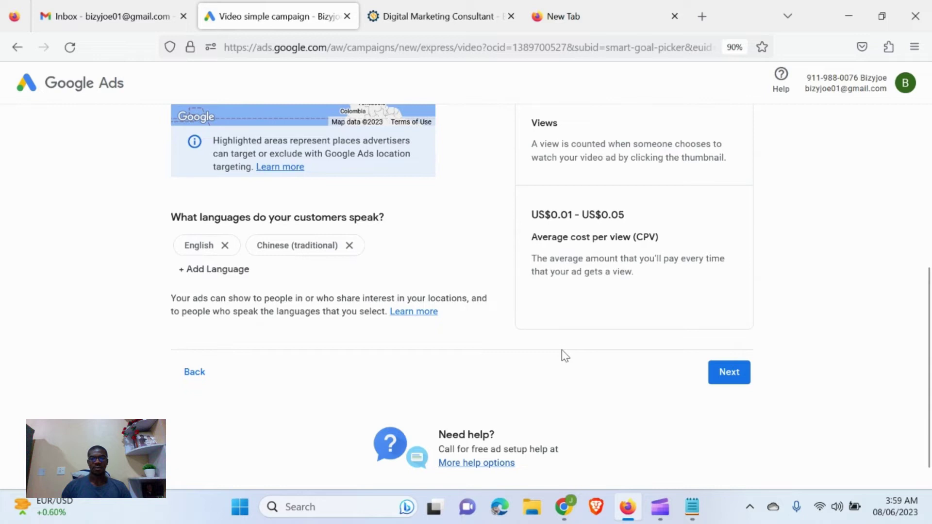
scroll(285, 340, "up", 3)
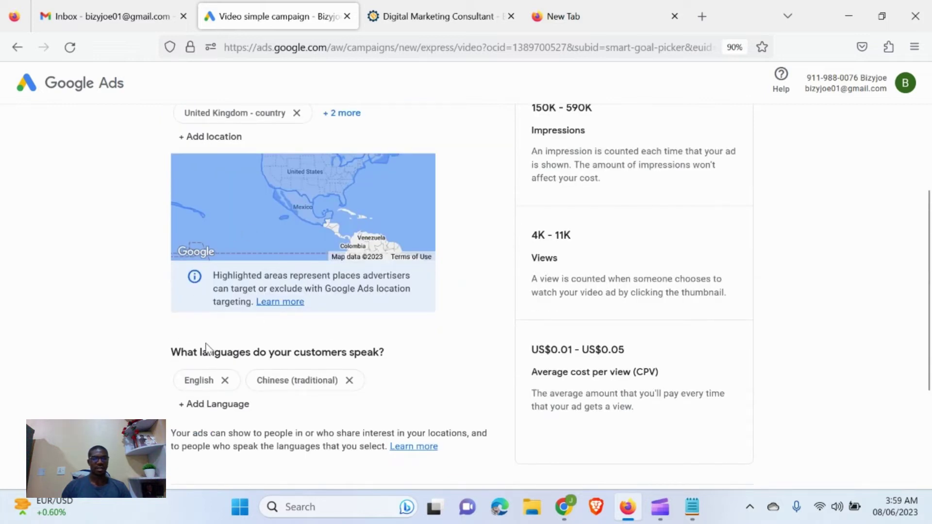
Step: Remove Chinese (traditional) from the target languages, leaving English only
left_click(349, 381)
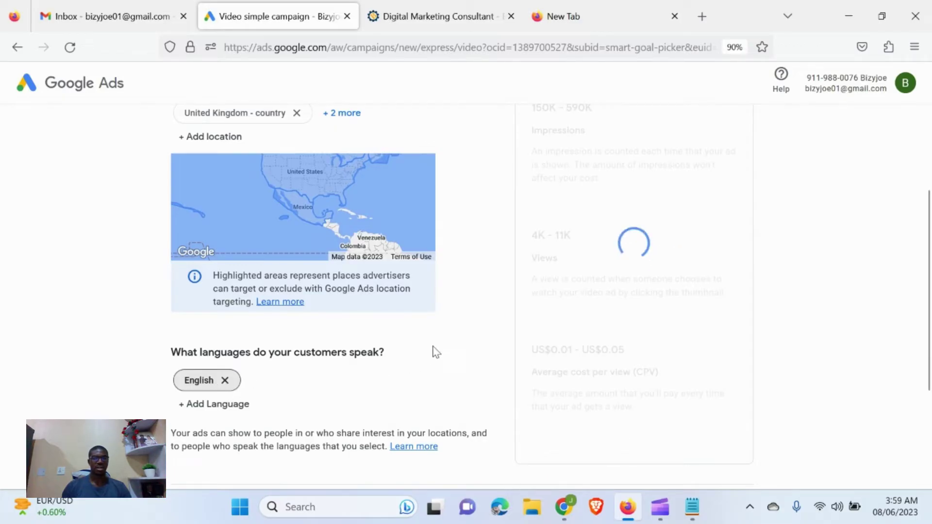
scroll(356, 374, "down", 2)
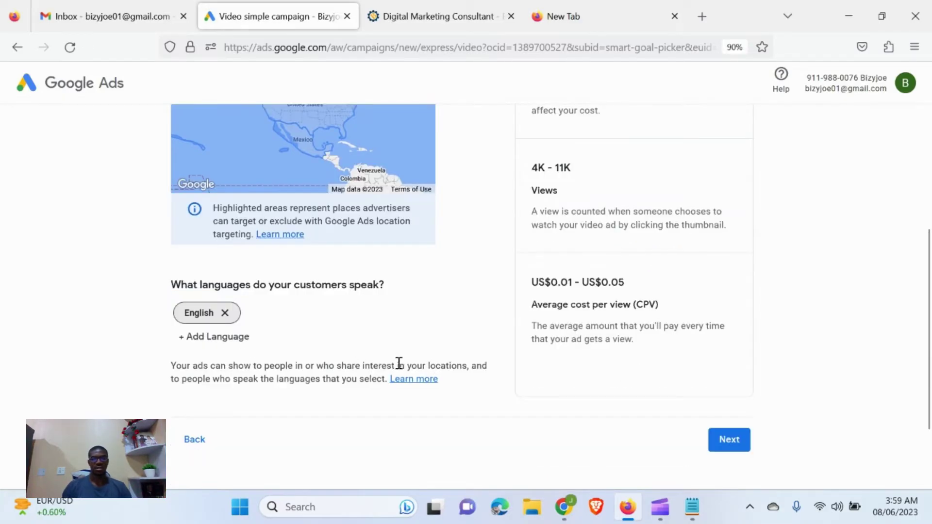
scroll(297, 415, "down", 2)
scroll(477, 331, "up", 4)
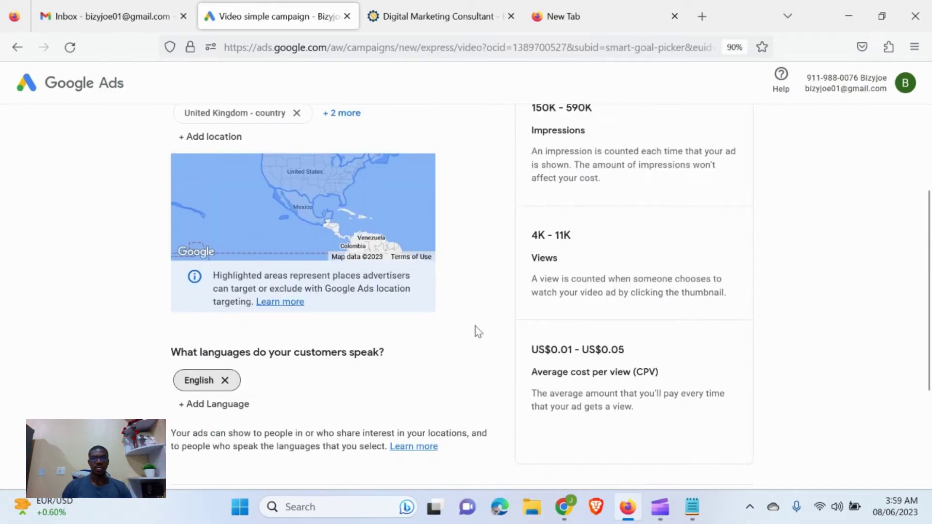
scroll(556, 319, "up", 2)
scroll(413, 280, "up", 2)
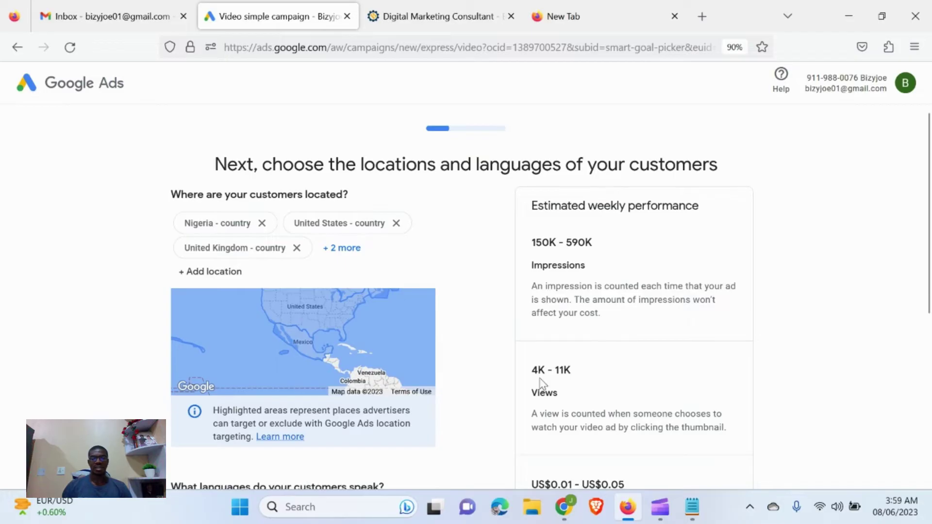
scroll(548, 390, "down", 2)
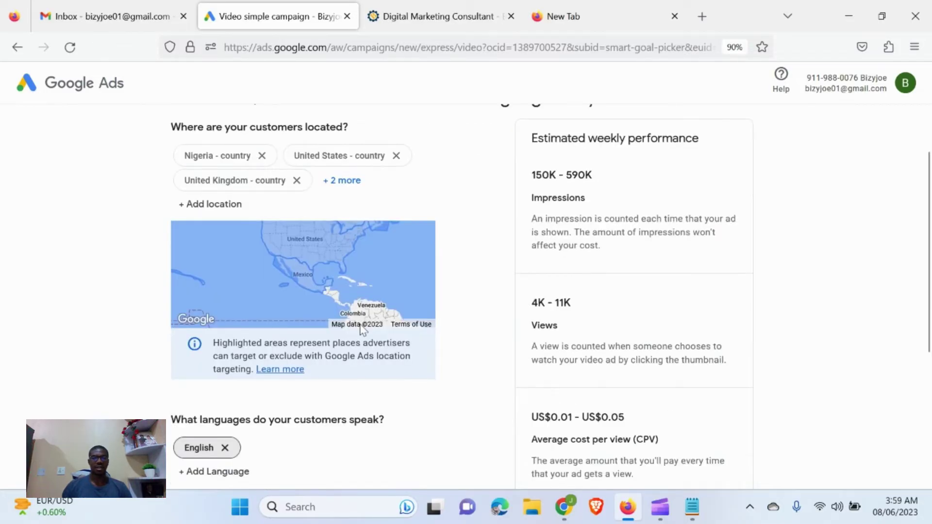
scroll(361, 330, "up", 2)
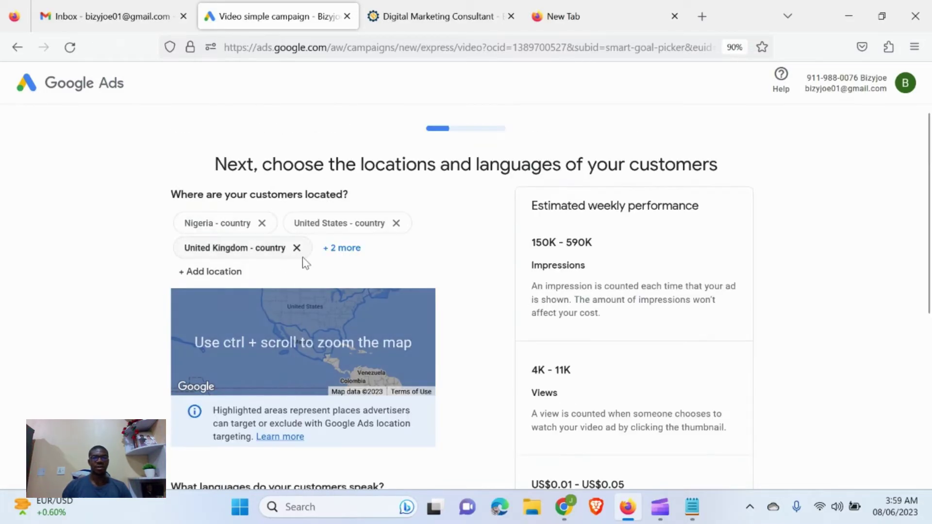
Step: Remove United Kingdom, Canada, United States and Mexico from the target locations
left_click(296, 248)
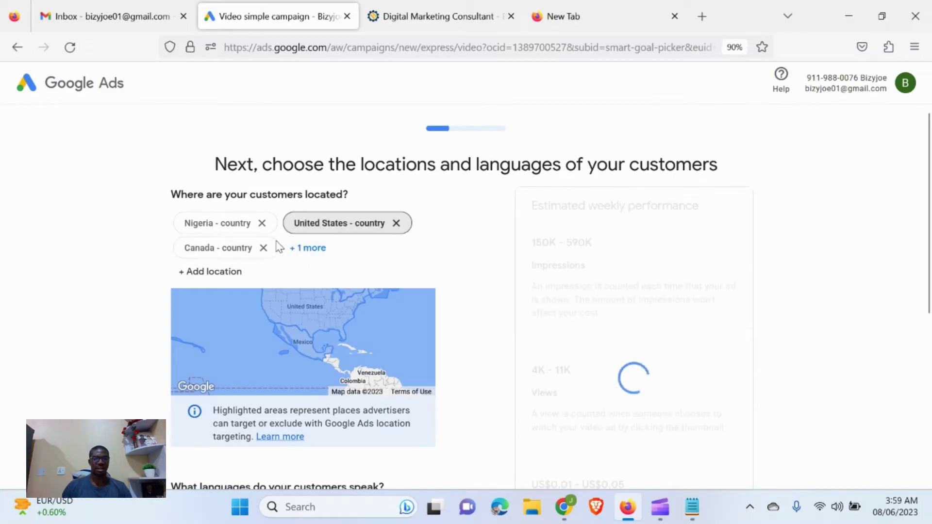
left_click(264, 249)
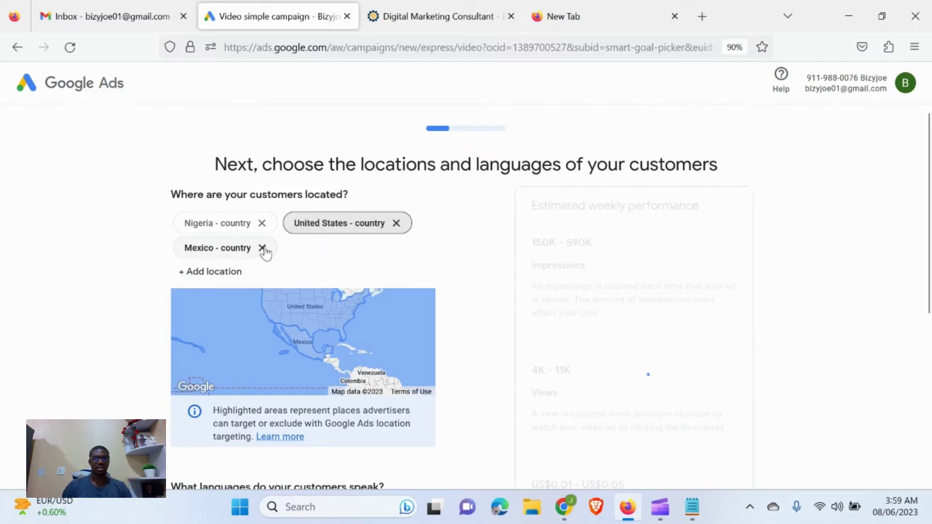
left_click(395, 226)
left_click(371, 224)
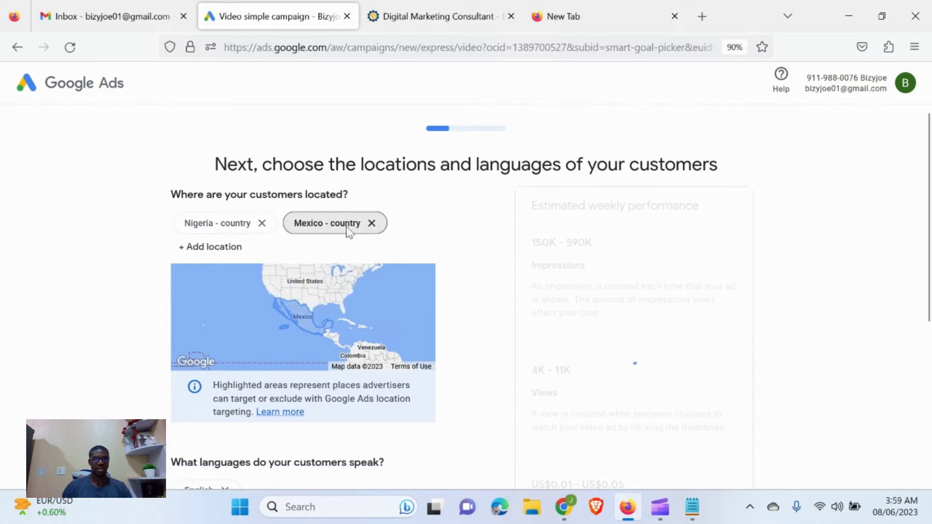
Step: Add Ghana, Kenya and Niger as target countries
left_click(224, 248)
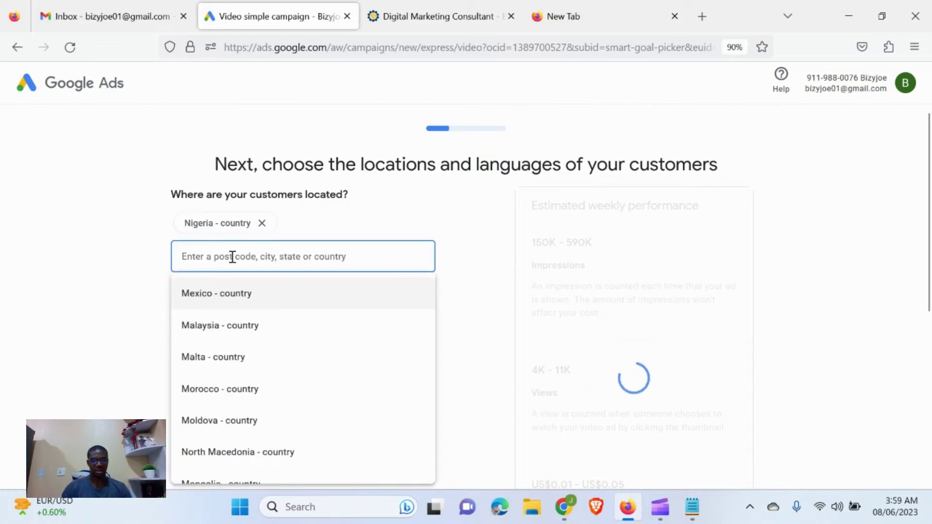
type("ghan")
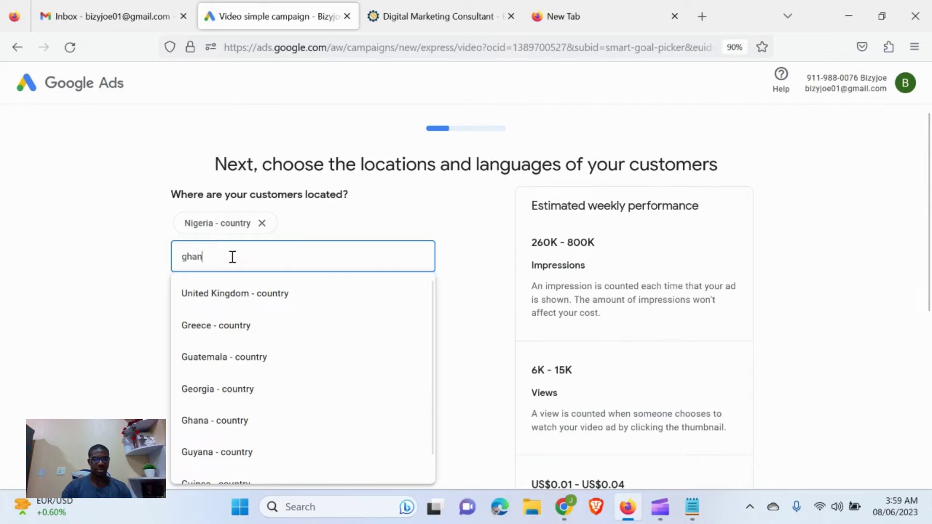
type("a")
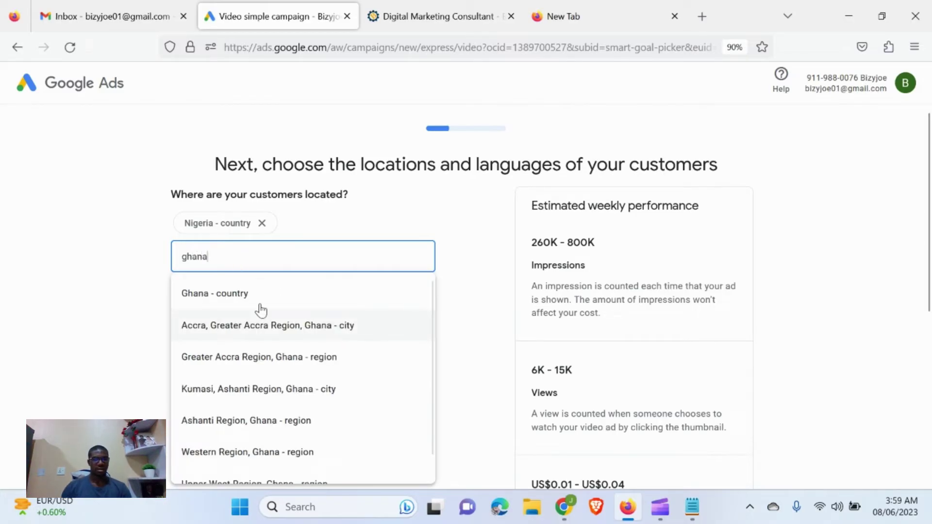
left_click(257, 297)
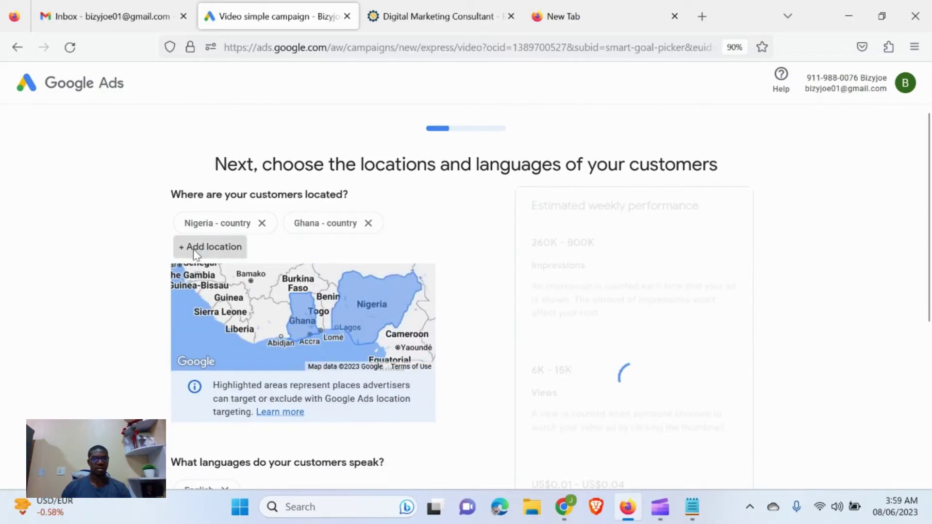
left_click(196, 248)
type("keny")
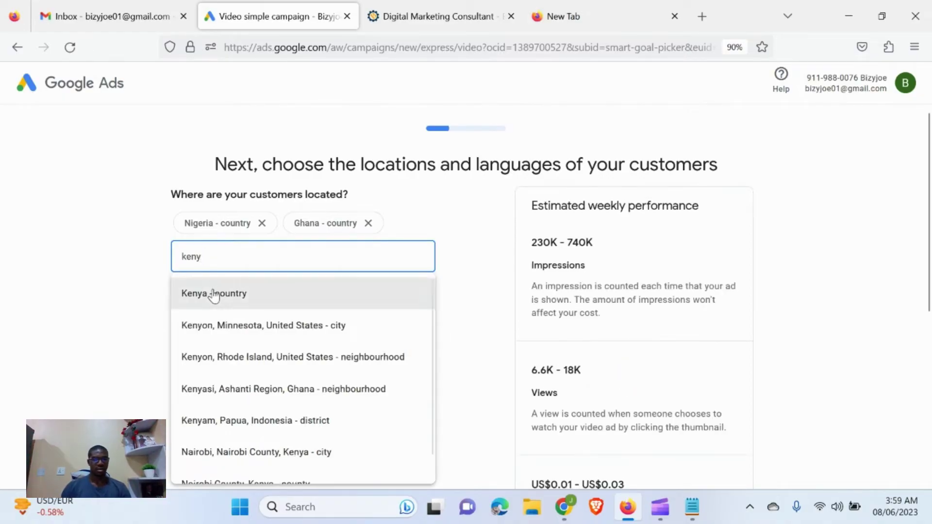
left_click(210, 293)
left_click(214, 271)
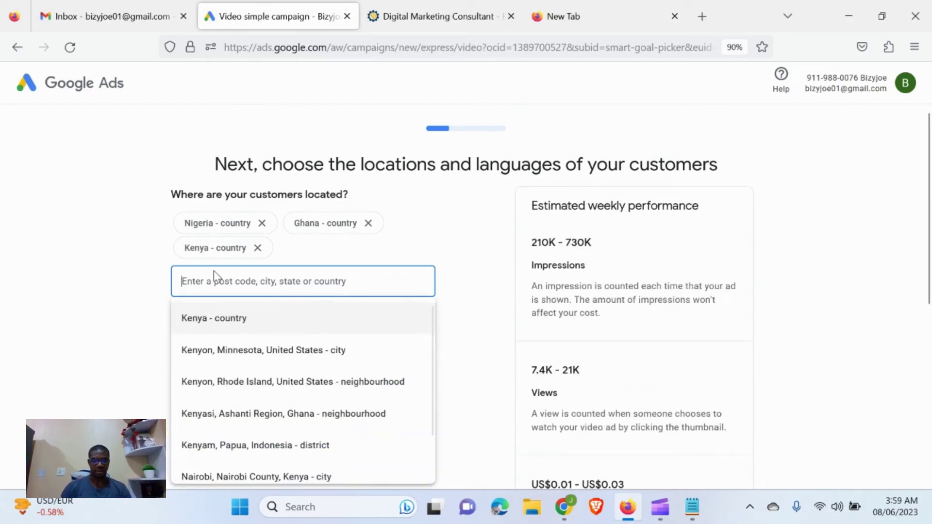
type("niger")
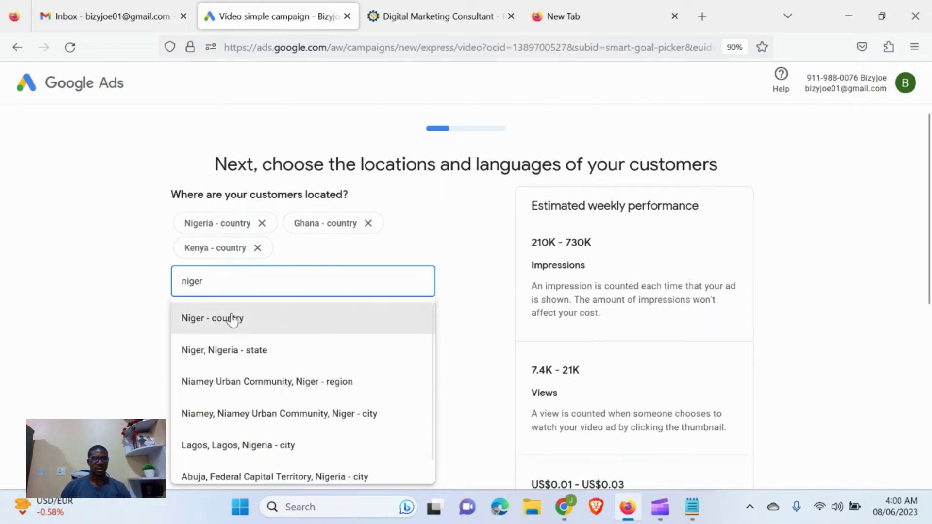
left_click(235, 318)
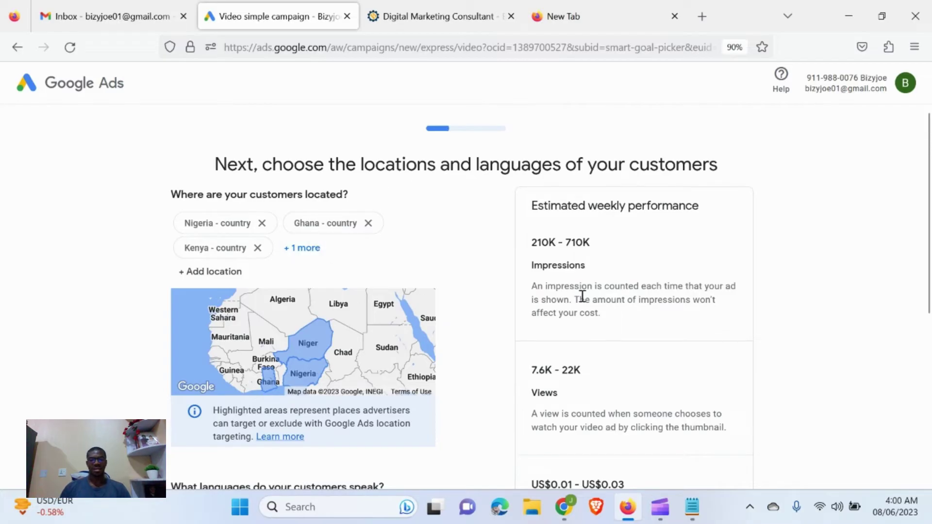
Step: Continue to the gender, age and parental-status step
scroll(582, 296, "down", 3)
scroll(575, 301, "down", 2)
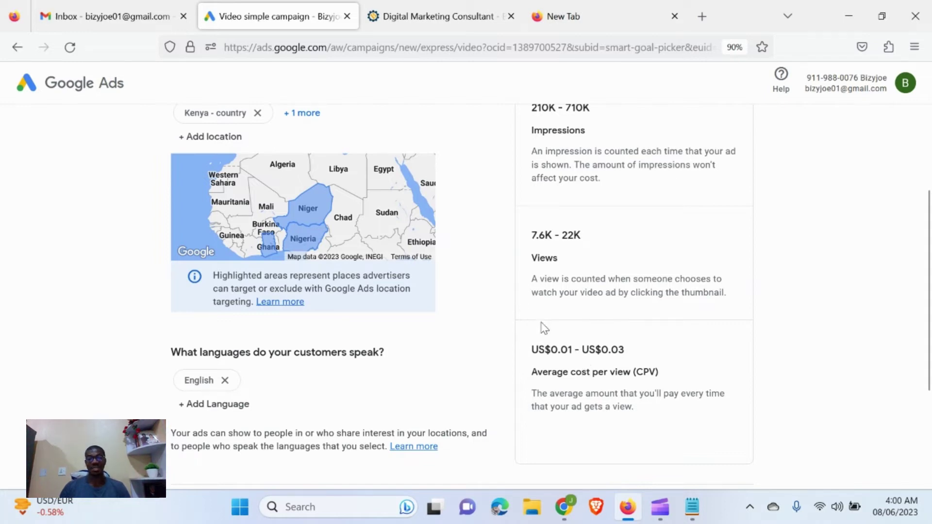
scroll(571, 320, "down", 5)
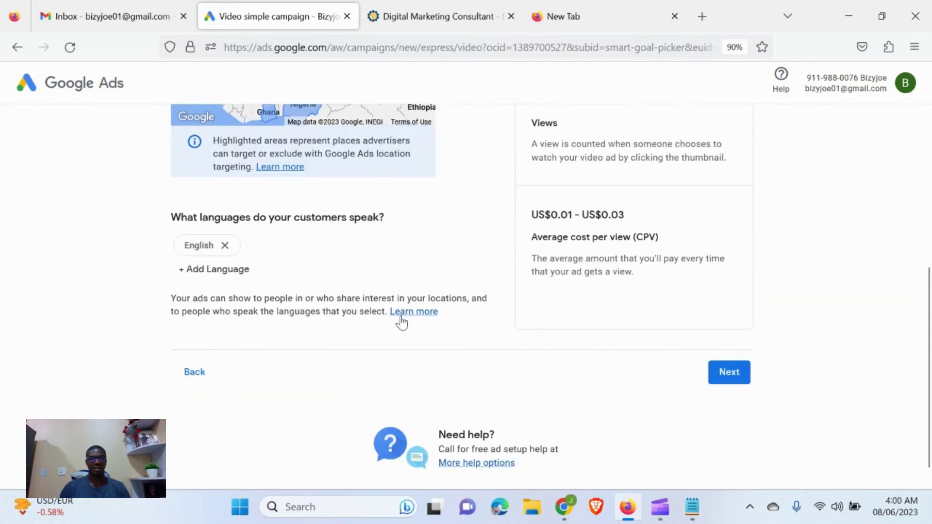
left_click(728, 376)
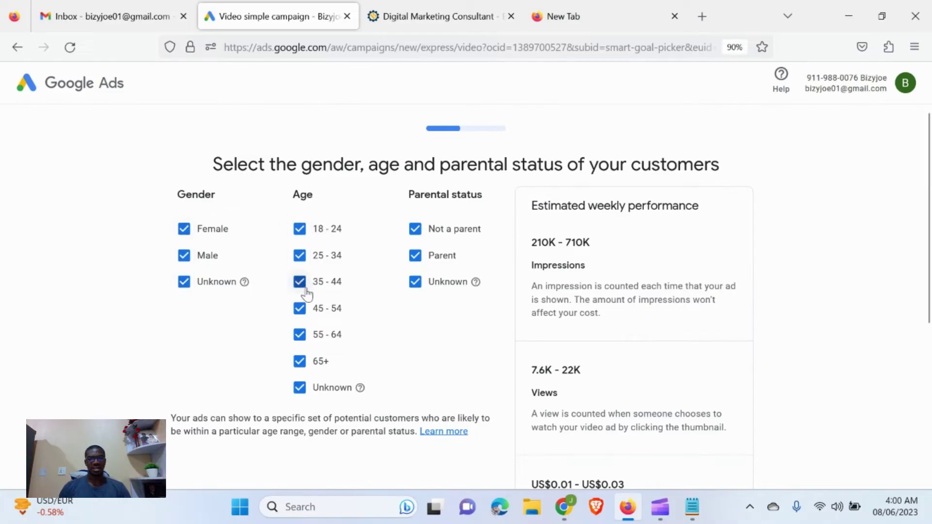
Step: Keep all gender, age and parental-status options selected and continue to interests
scroll(348, 285, "down", 3)
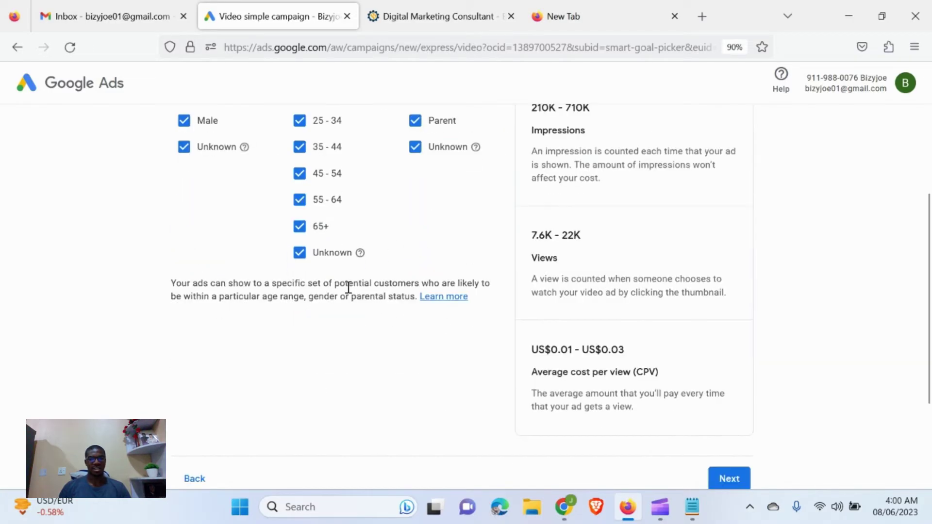
scroll(518, 333, "down", 1)
scroll(739, 346, "down", 1)
left_click(737, 354)
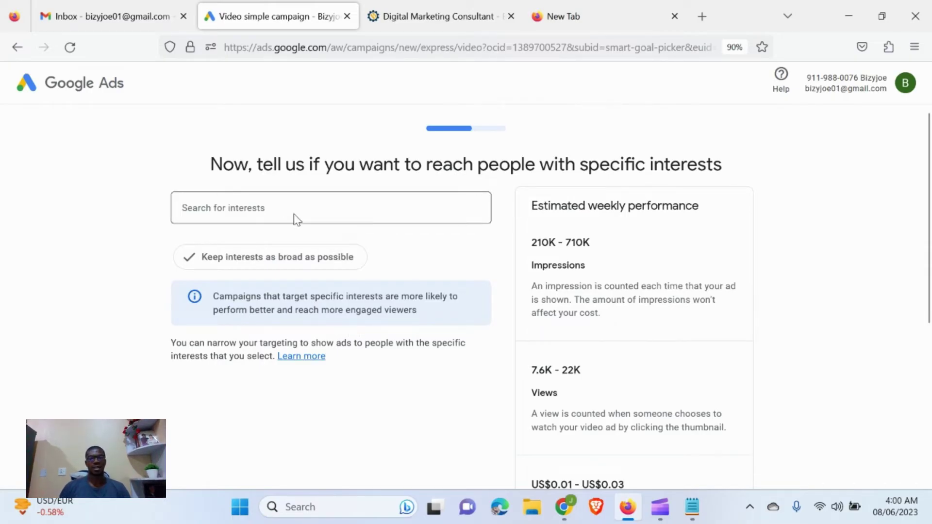
Step: Leave the interest search empty so targeting stays broad at 7.6K–22K weekly views
left_click(374, 204)
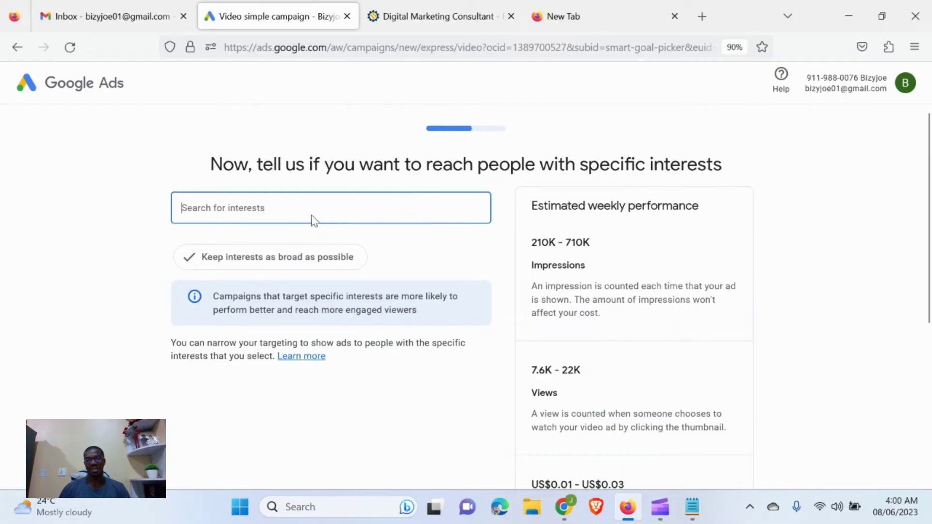
scroll(504, 263, "down", 3)
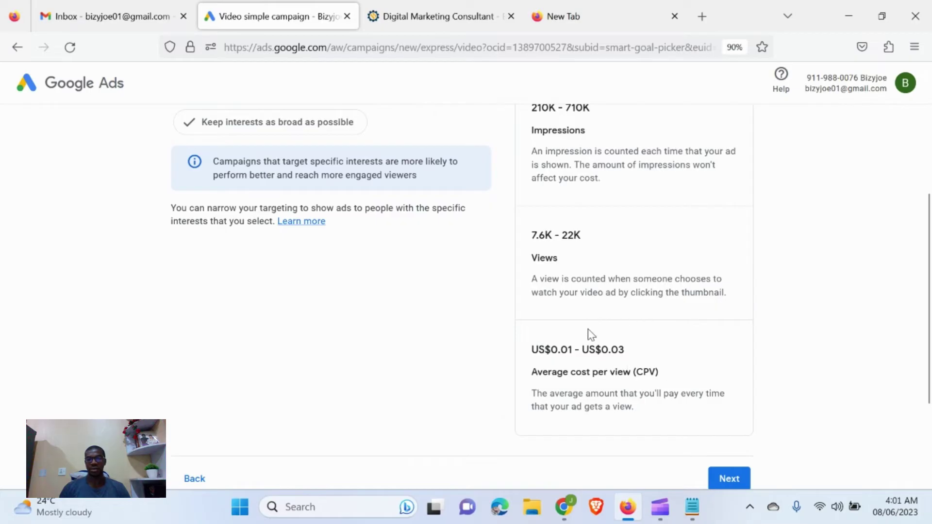
scroll(588, 330, "up", 2)
scroll(420, 267, "up", 2)
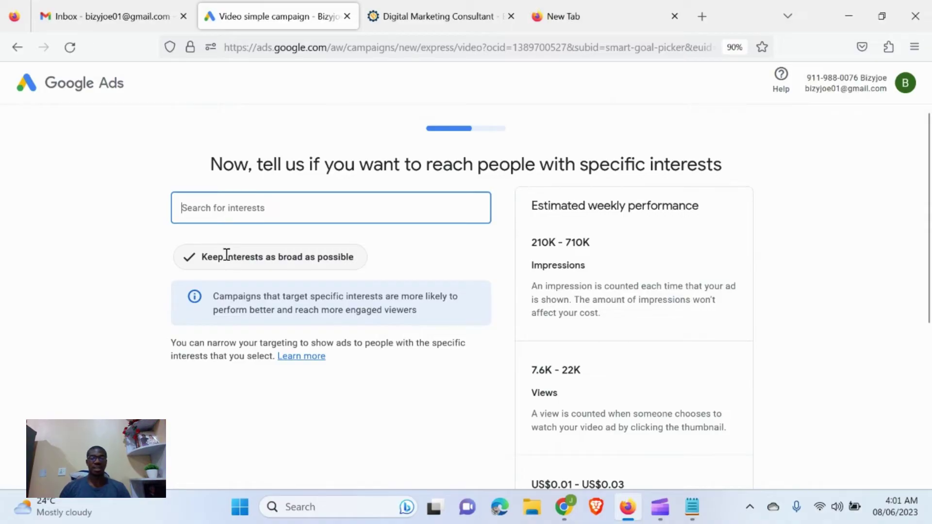
scroll(557, 219, "down", 4)
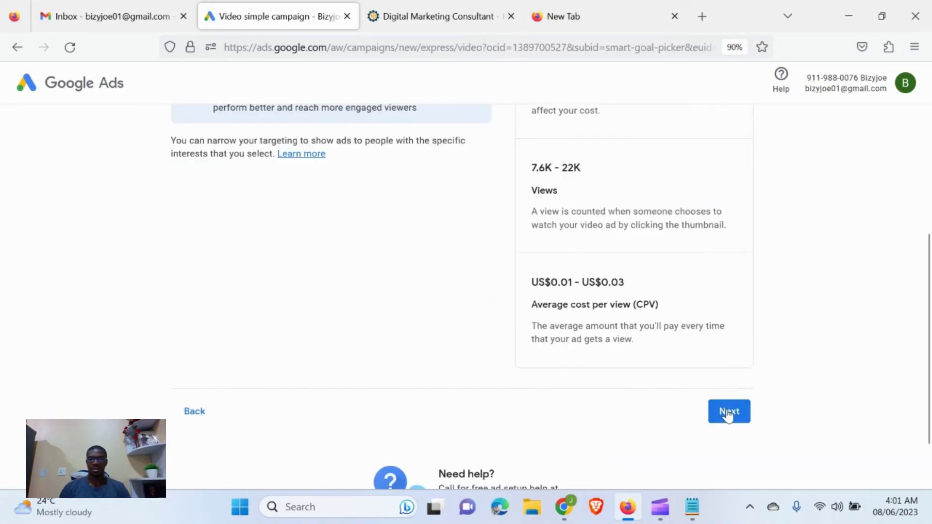
Step: Set the campaign currency to Nigerian Naira on the budget step
left_click(727, 413)
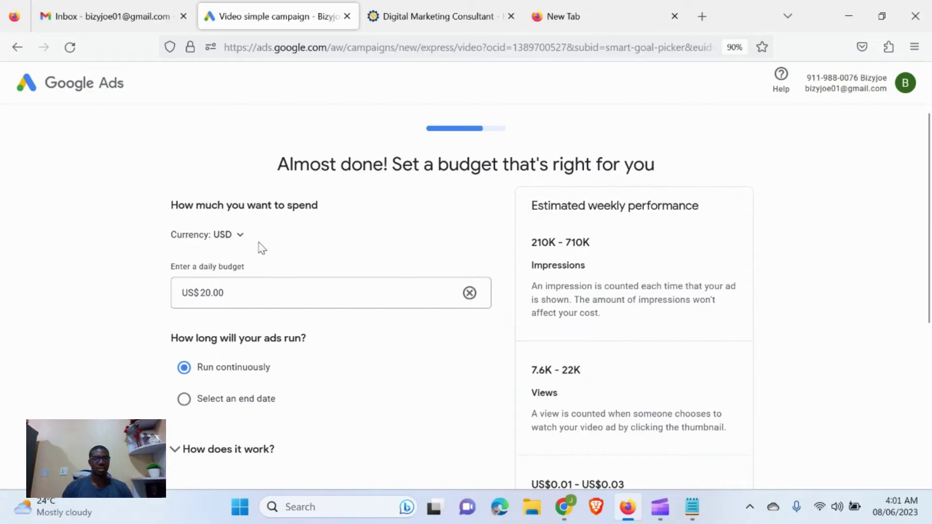
left_click(230, 291)
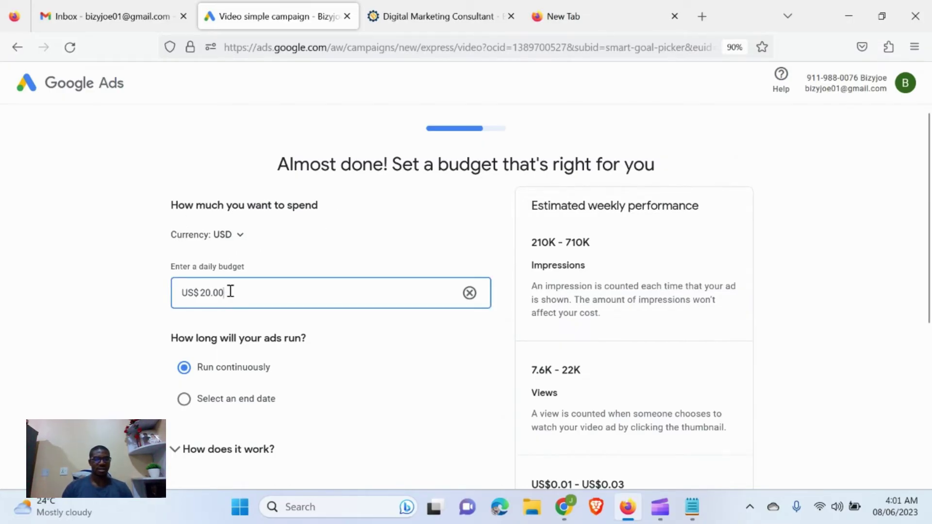
left_click(239, 236)
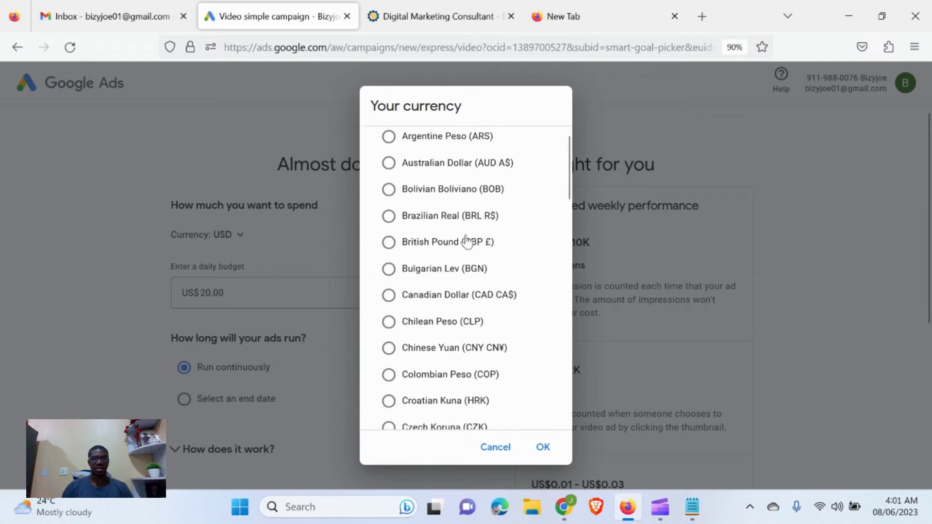
scroll(468, 272, "down", 5)
scroll(468, 289, "down", 5)
scroll(467, 304, "down", 3)
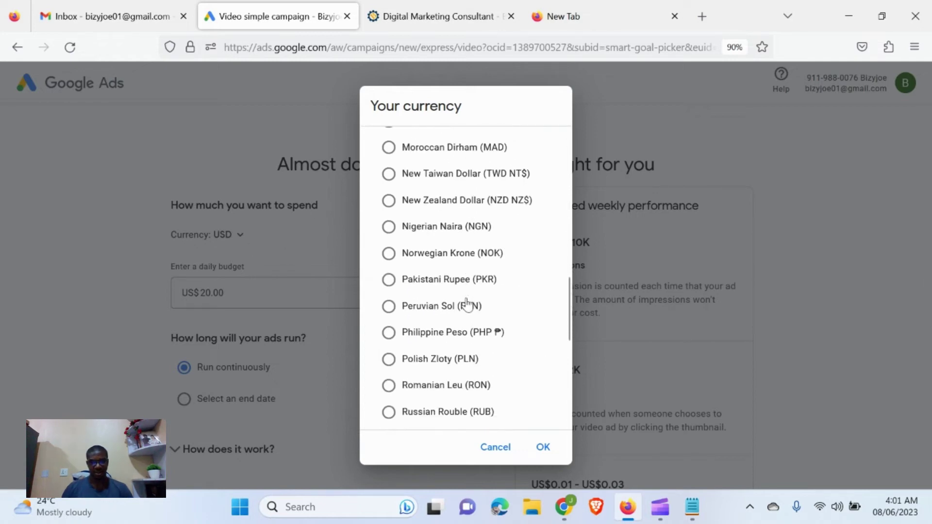
left_click(460, 229)
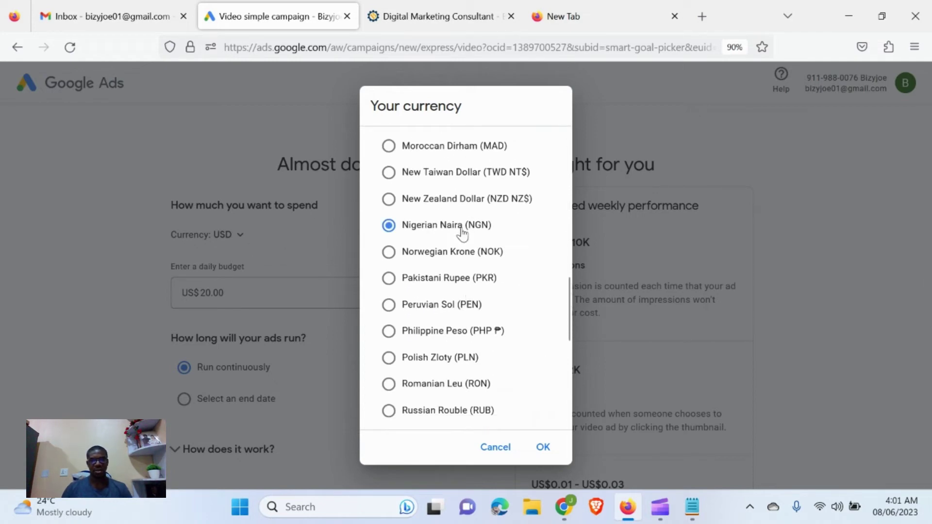
left_click(543, 447)
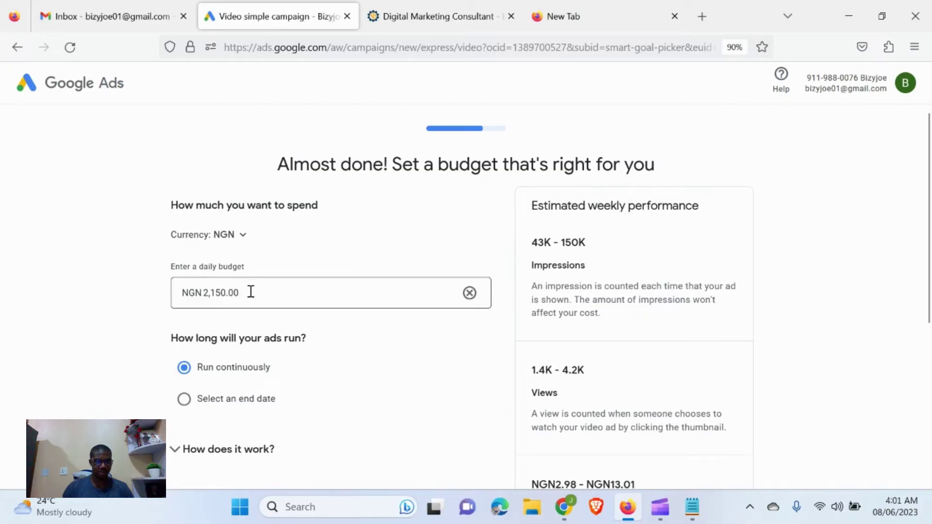
Step: Set the daily budget to NGN 1,000.00, running continuously
left_click(210, 293)
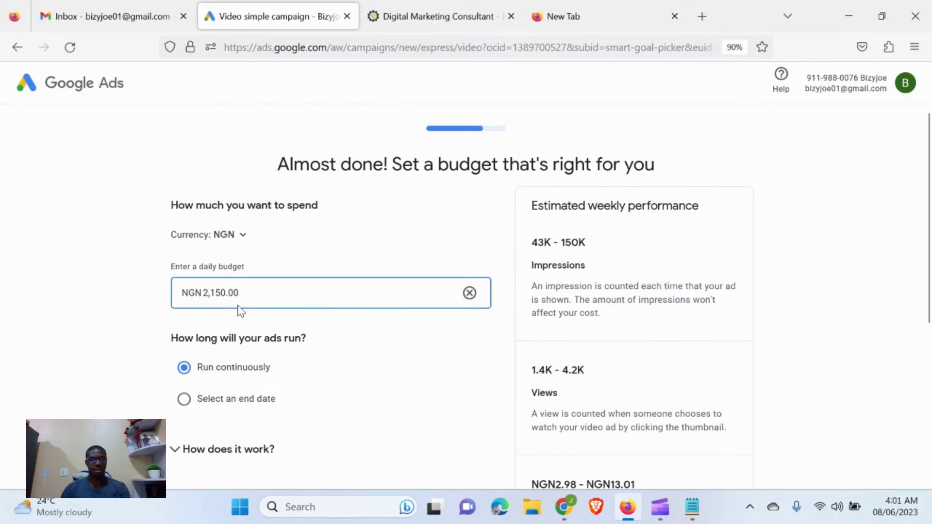
key("BackSpace")
key("BackSpace")
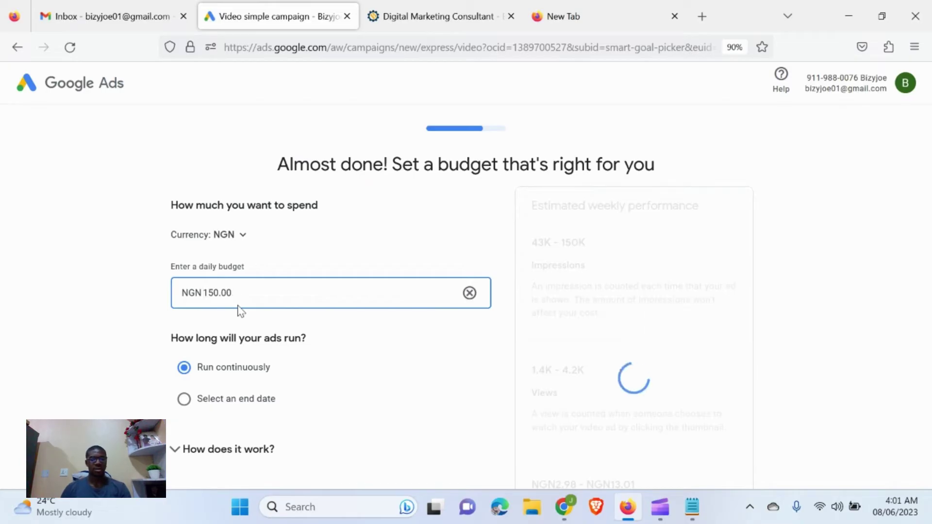
type("1")
left_click(225, 294)
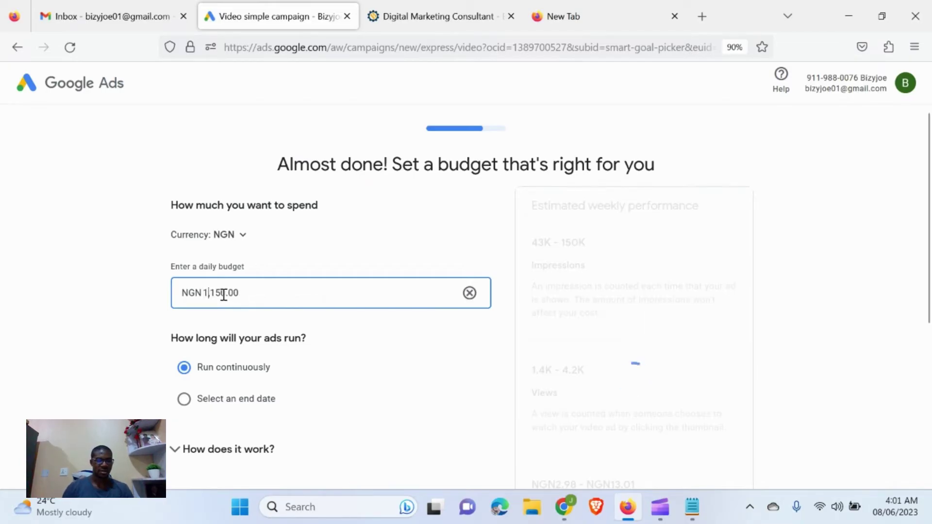
key("BackSpace")
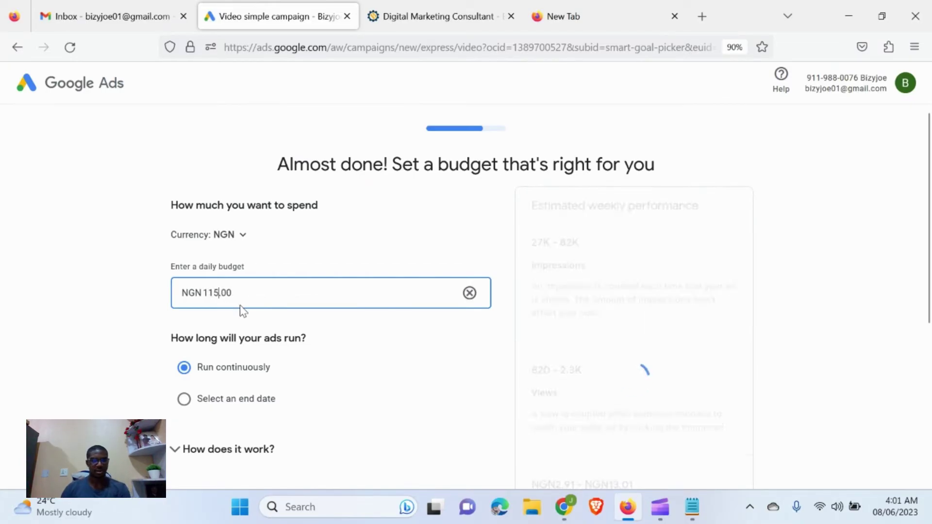
key("BackSpace")
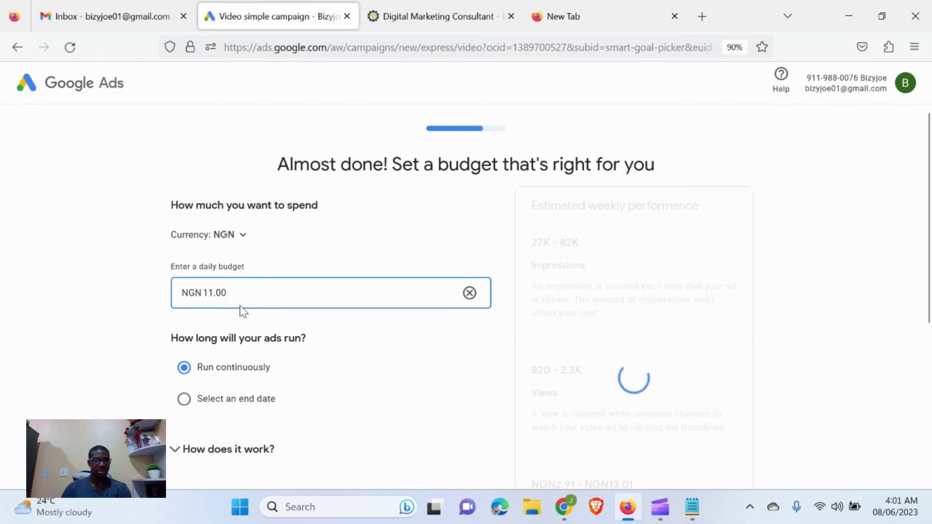
key("BackSpace")
type("00")
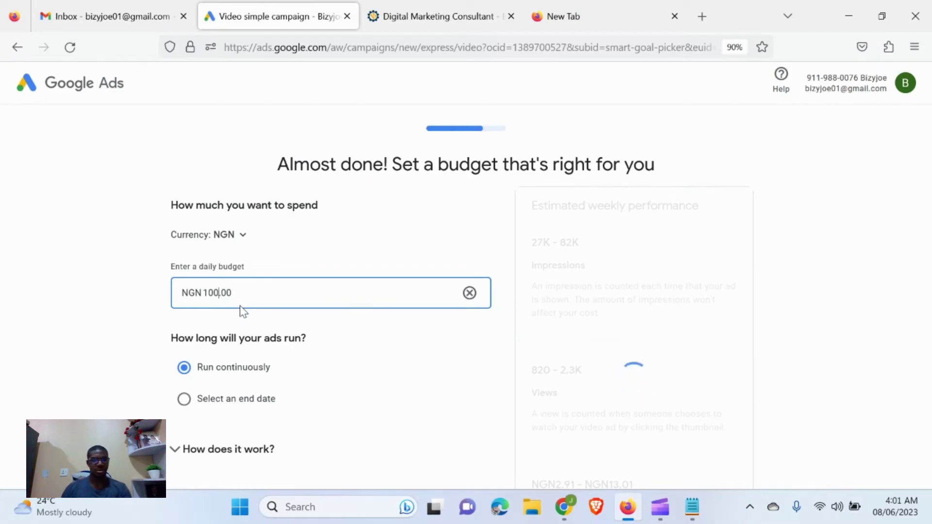
type("0")
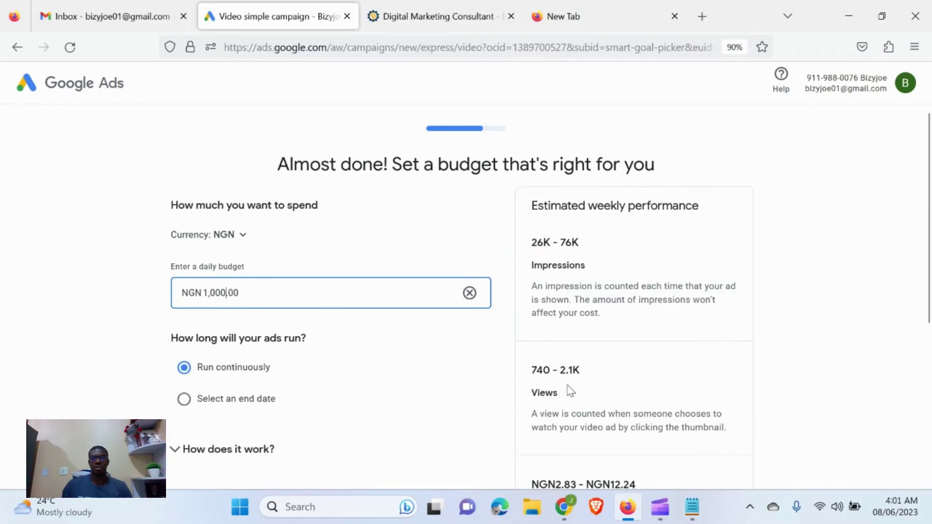
scroll(571, 391, "down", 2)
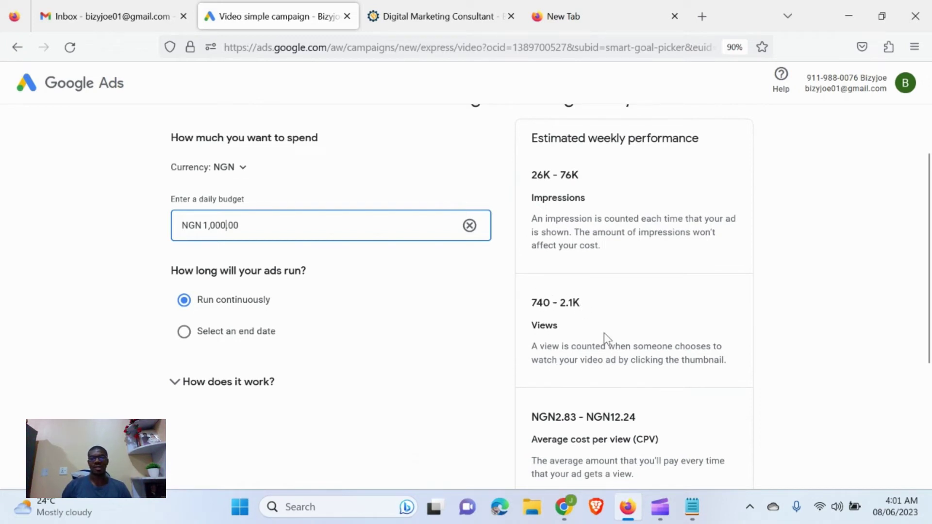
scroll(597, 335, "up", 1)
scroll(596, 334, "down", 1)
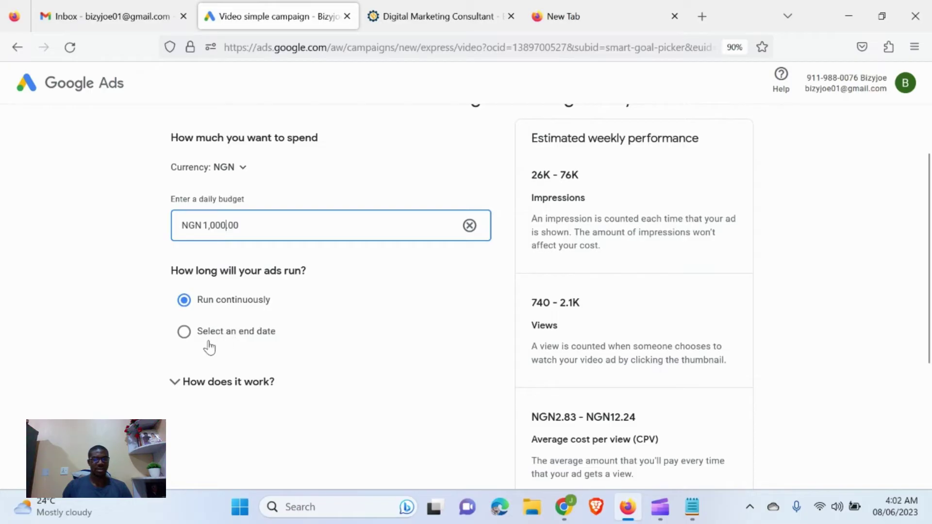
scroll(210, 348, "down", 1)
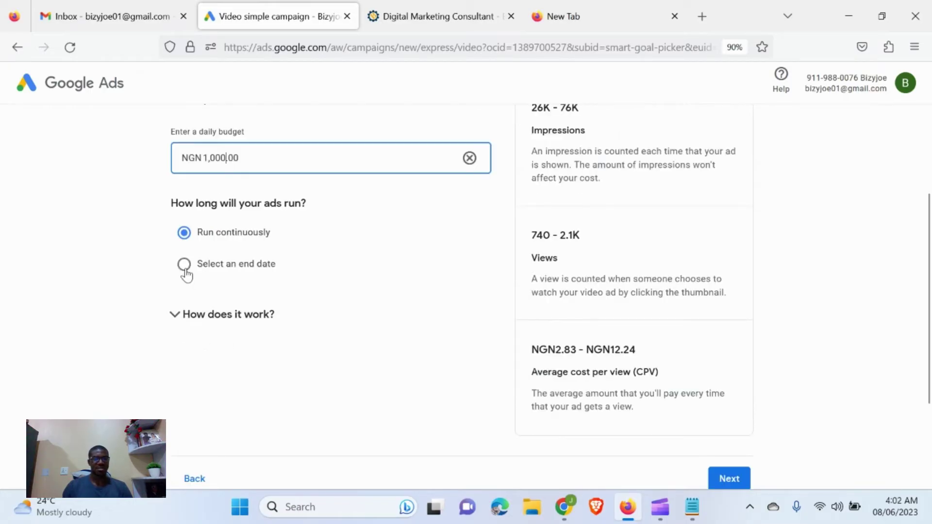
left_click(175, 318)
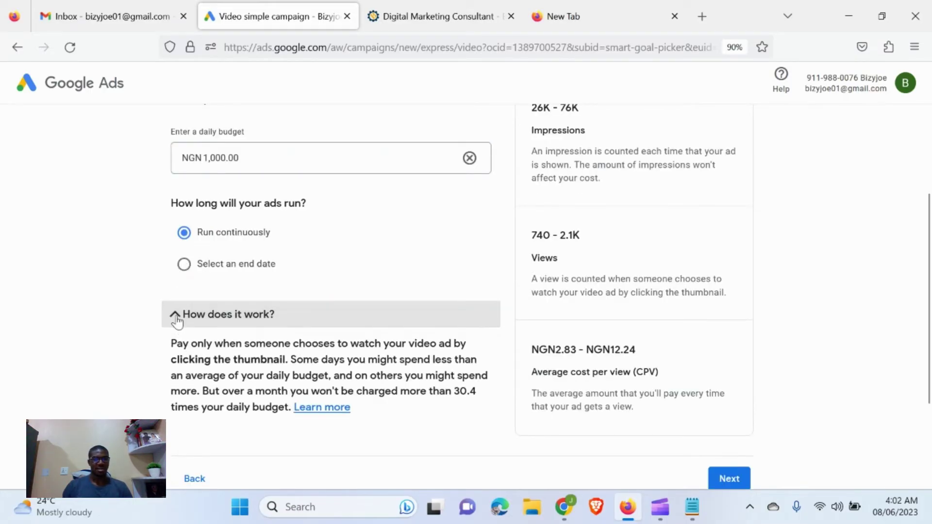
left_click(184, 263)
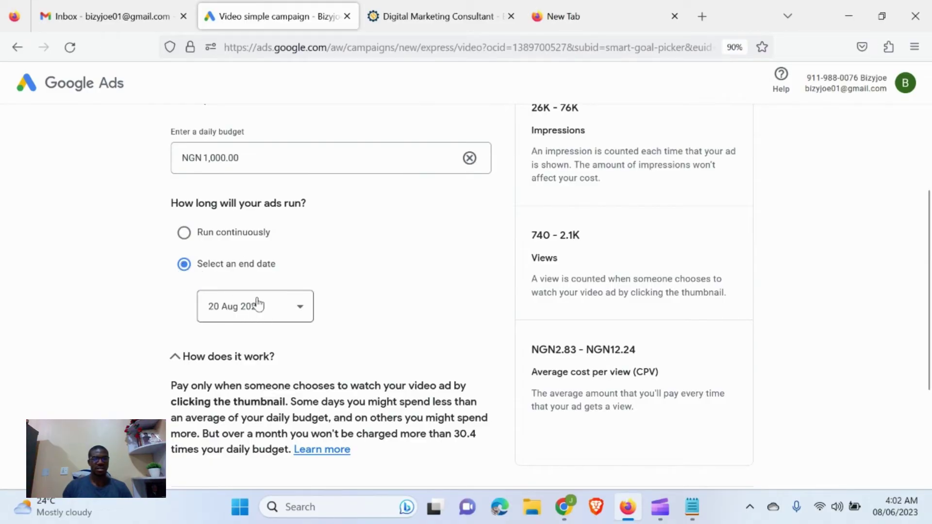
left_click(184, 234)
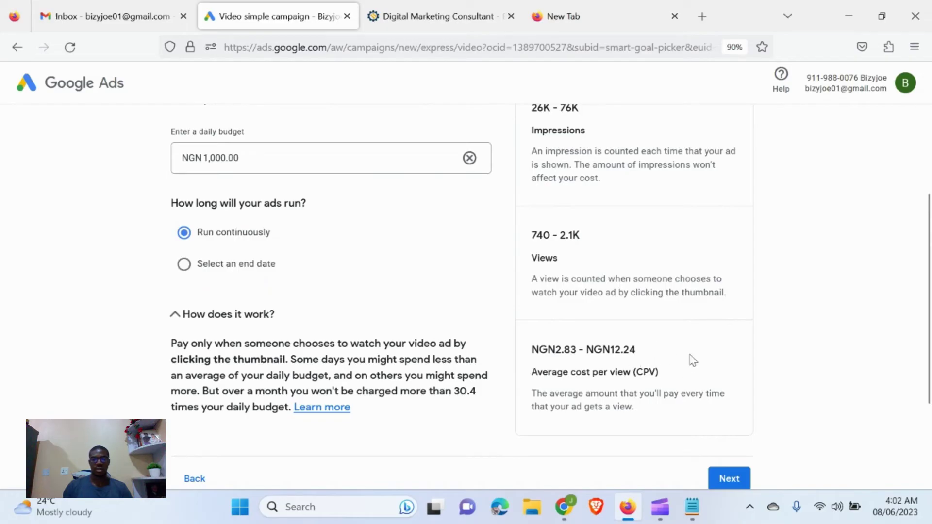
scroll(185, 325, "down", 2)
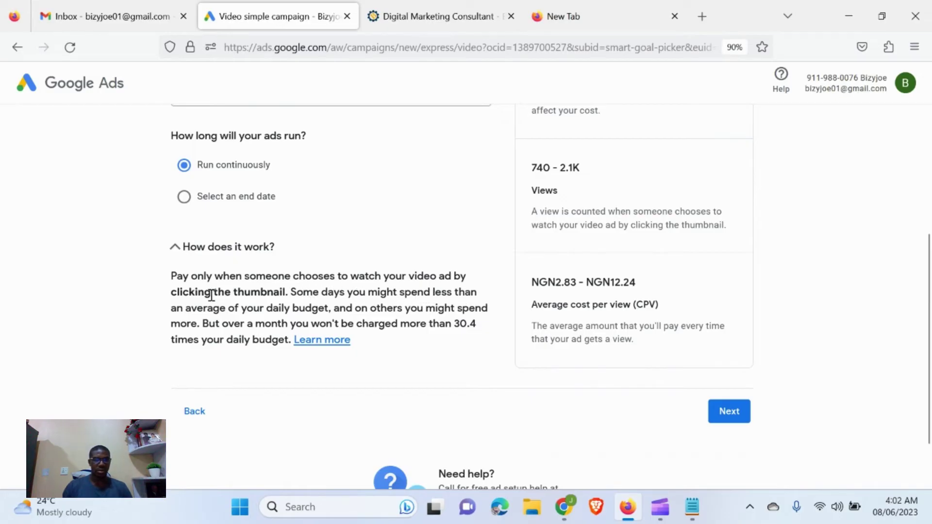
Step: Review the campaign summary and proceed to the Confirm payment info page
left_click(727, 419)
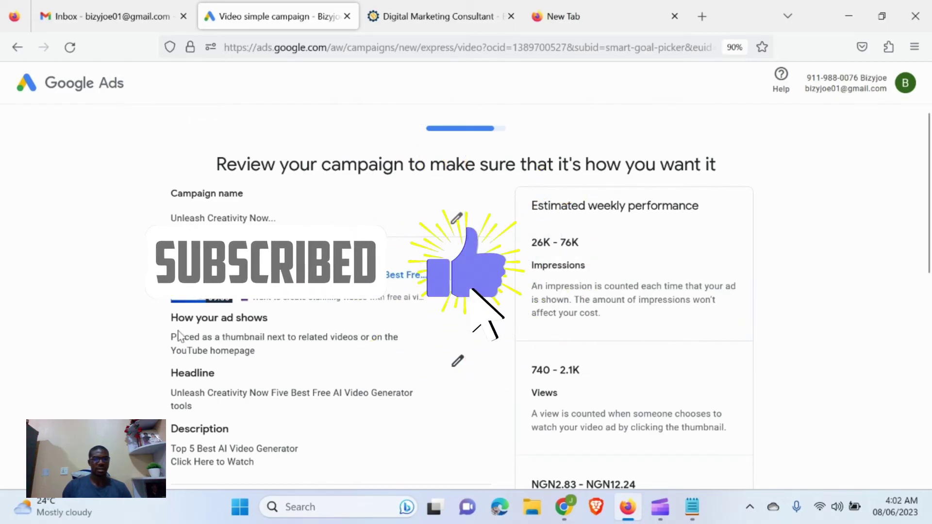
scroll(188, 322, "down", 3)
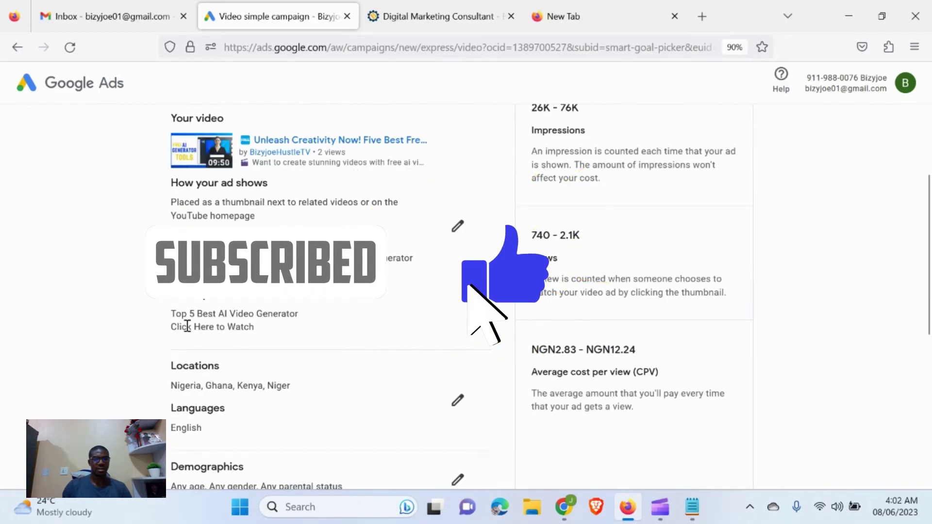
scroll(286, 301, "down", 2)
scroll(286, 301, "down", 2)
scroll(291, 313, "down", 5)
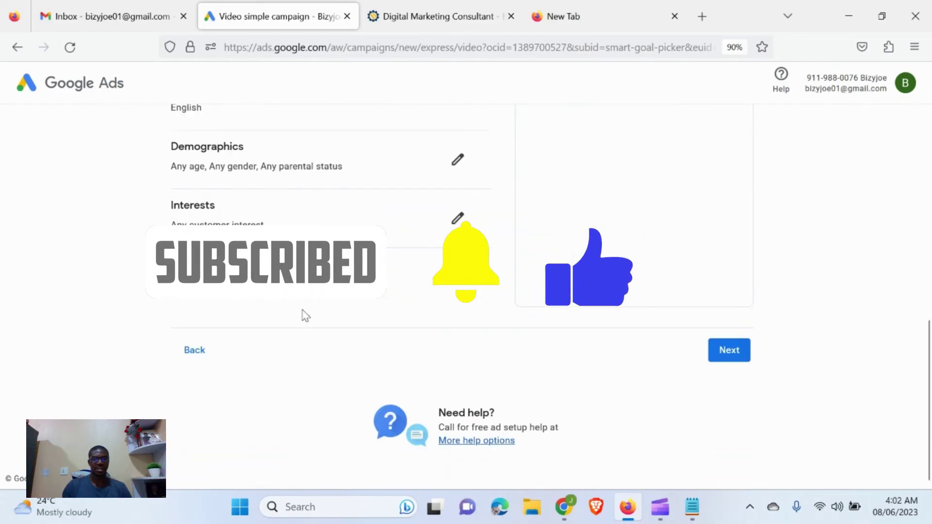
left_click(719, 354)
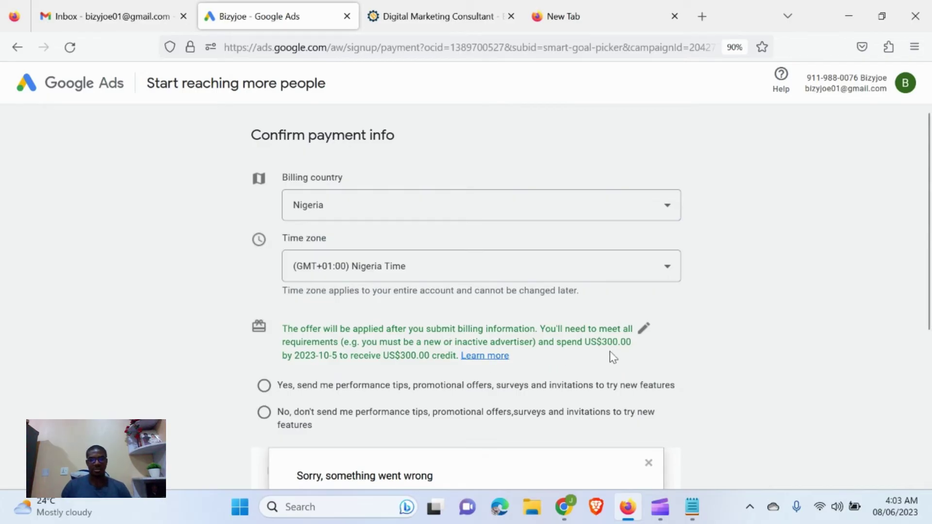
Step: Dismiss the NG/NGN currency and country incompatibility error
scroll(333, 303, "down", 3)
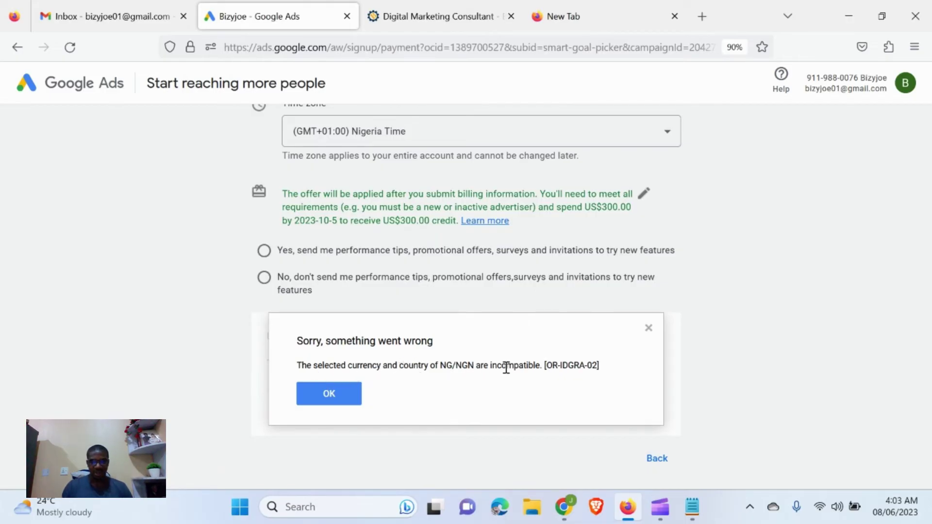
scroll(467, 367, "up", 3)
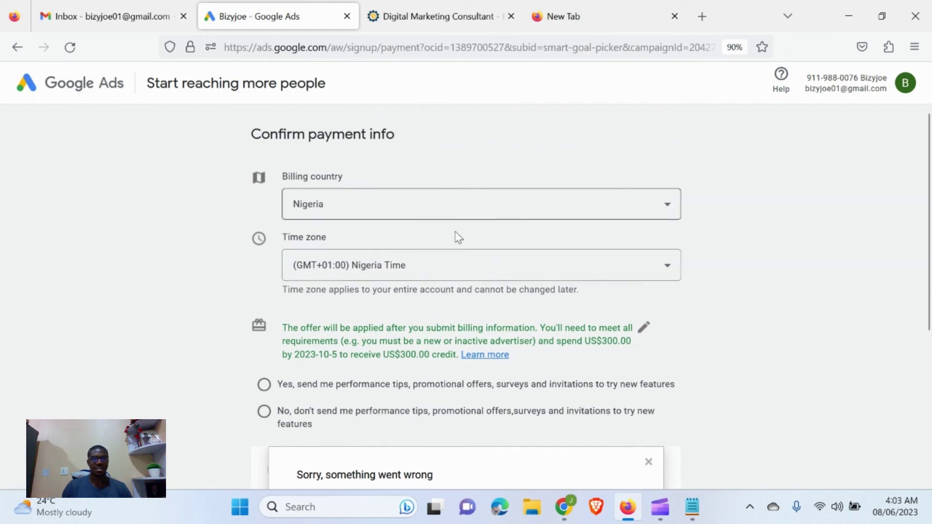
scroll(423, 262, "down", 1)
scroll(369, 321, "down", 2)
scroll(331, 344, "down", 1)
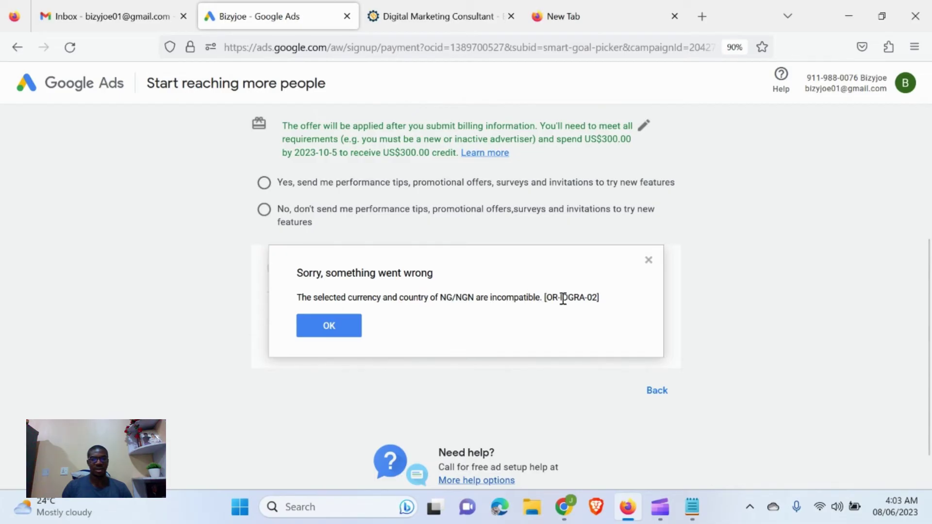
scroll(563, 297, "down", 1)
left_click(328, 286)
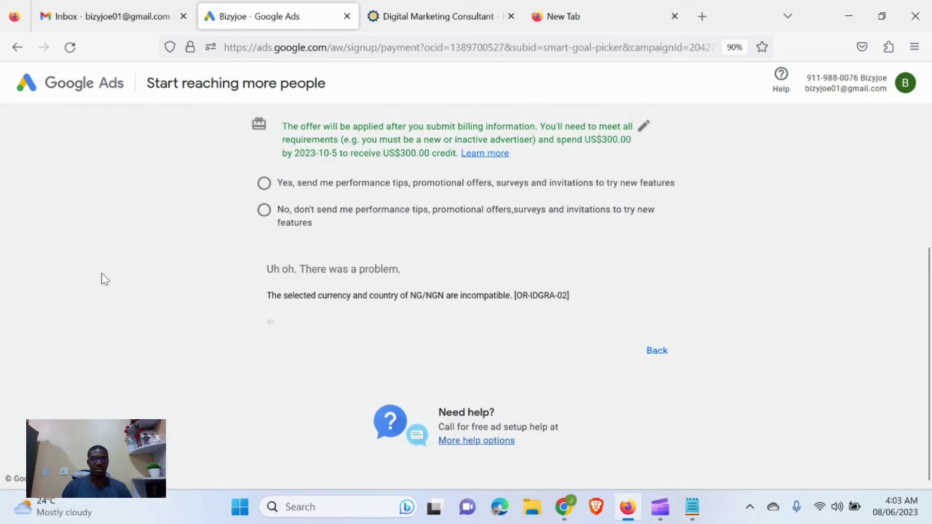
scroll(245, 299, "up", 3)
scroll(245, 299, "down", 3)
Step: Return to the budget step and switch to a US$5.00 daily budget in USD
left_click(660, 354)
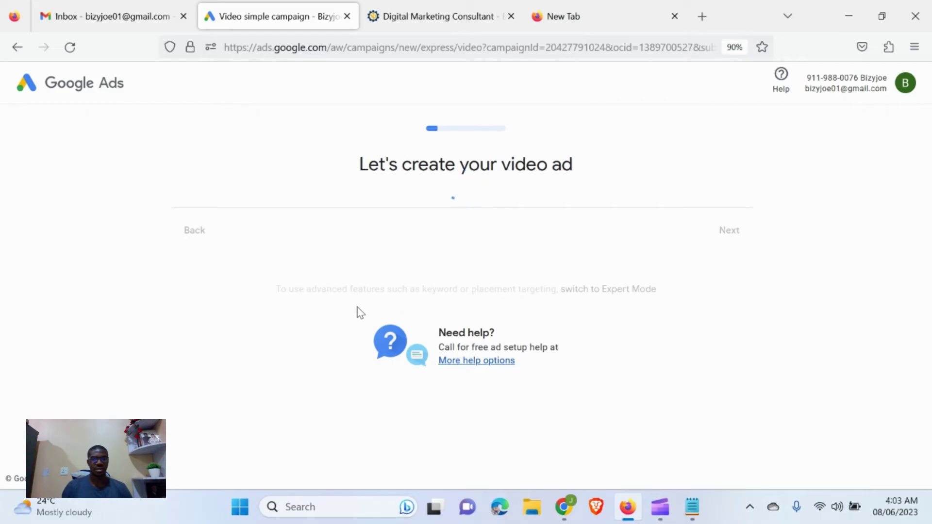
scroll(341, 335, "down", 2)
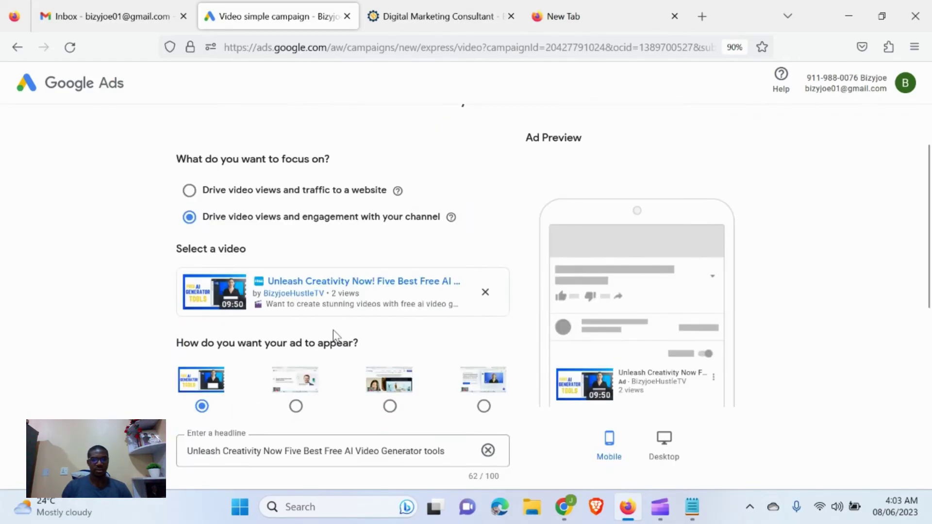
scroll(335, 335, "down", 4)
scroll(333, 333, "down", 3)
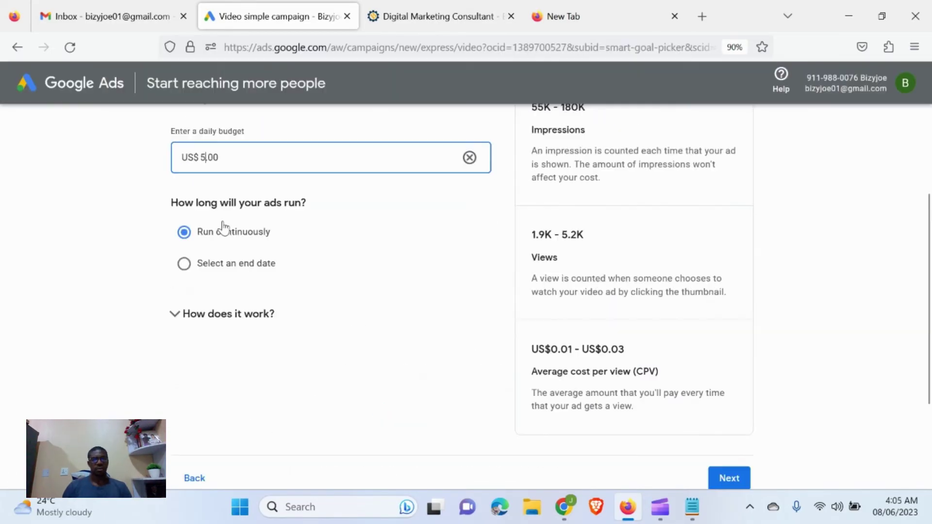
scroll(238, 229, "up", 2)
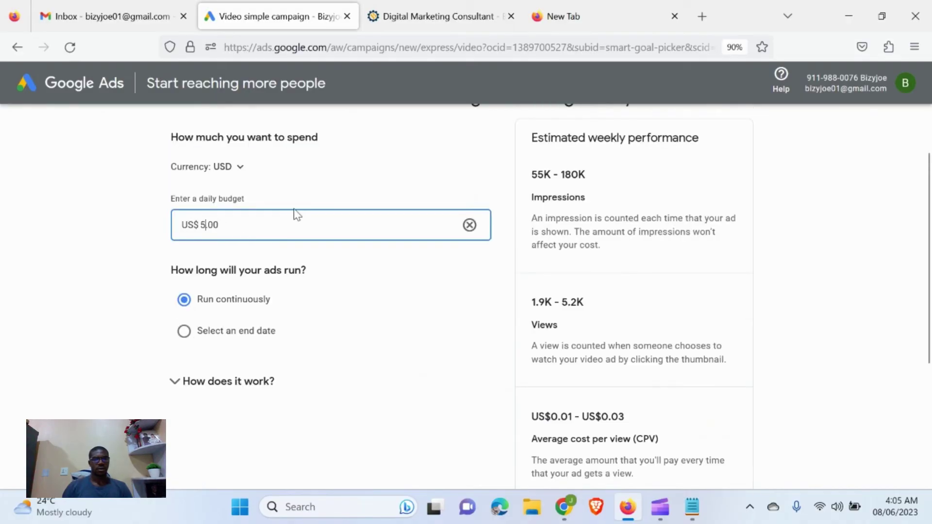
scroll(296, 214, "up", 2)
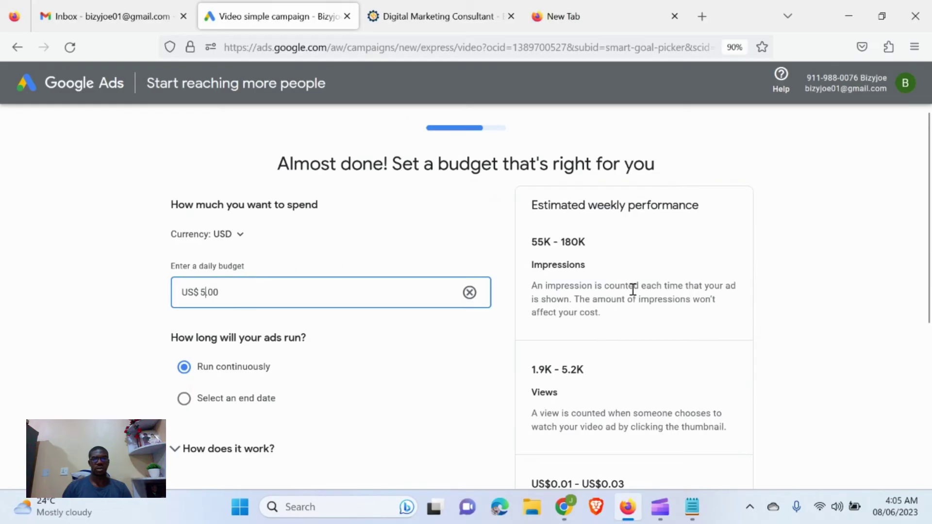
scroll(670, 316, "down", 7)
left_click(730, 352)
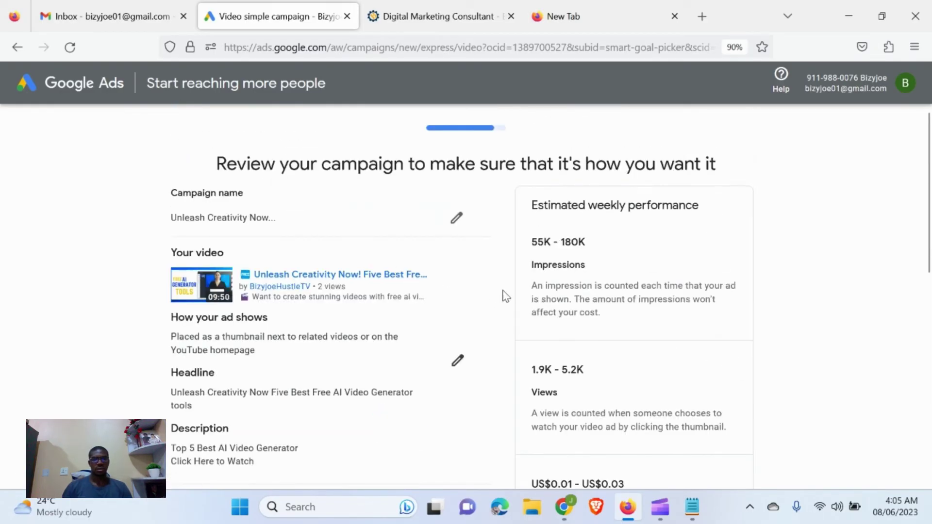
Step: Review the campaign and continue to payment info without the currency error
scroll(243, 288, "down", 3)
scroll(262, 305, "down", 2)
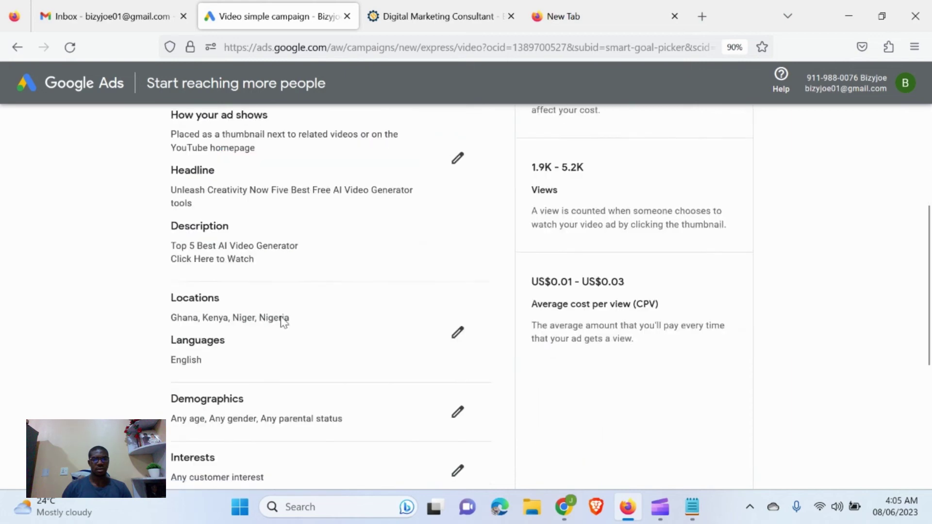
scroll(340, 330, "down", 3)
scroll(675, 400, "down", 3)
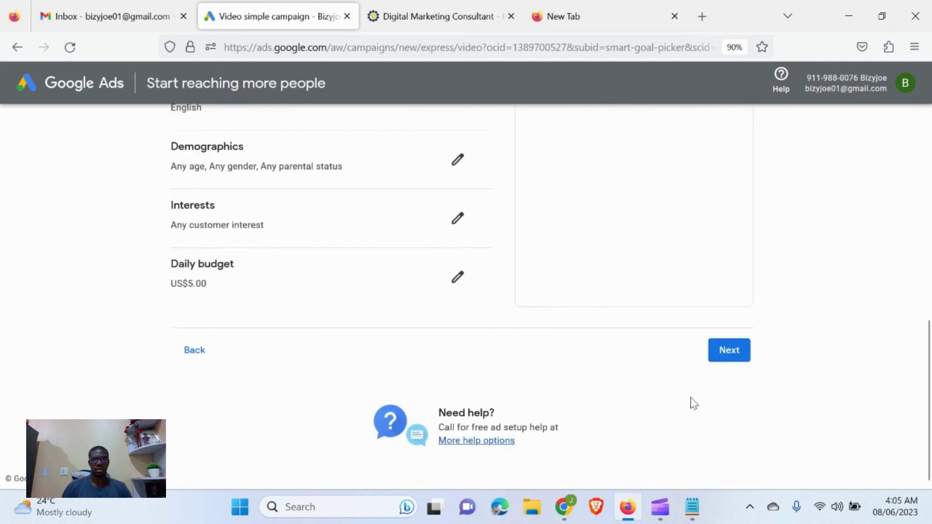
left_click(730, 363)
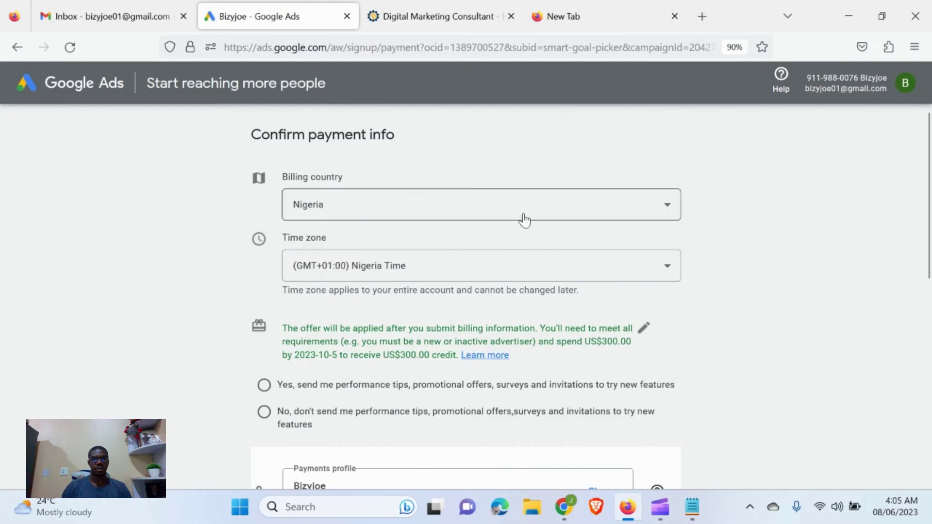
Step: Open the Add payment method dialog from the Payment method section
scroll(389, 229, "down", 3)
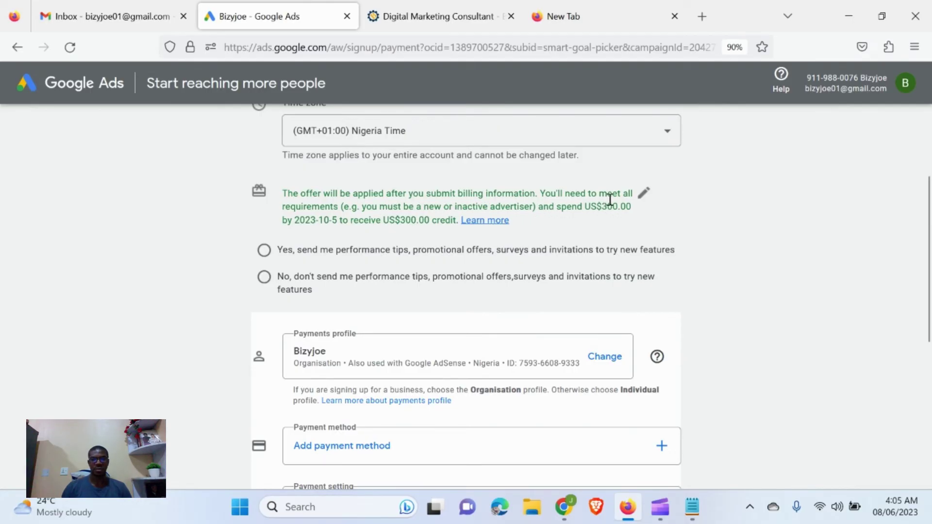
scroll(376, 301, "down", 2)
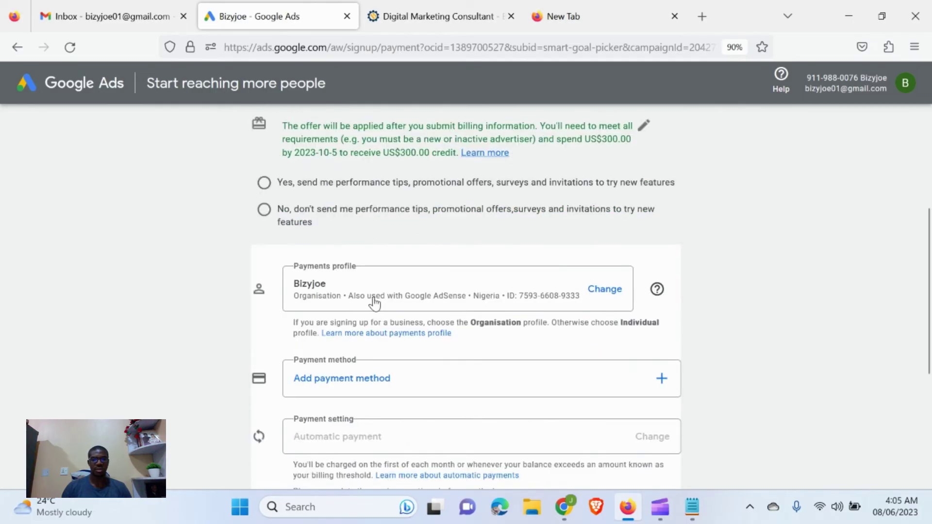
scroll(374, 302, "down", 2)
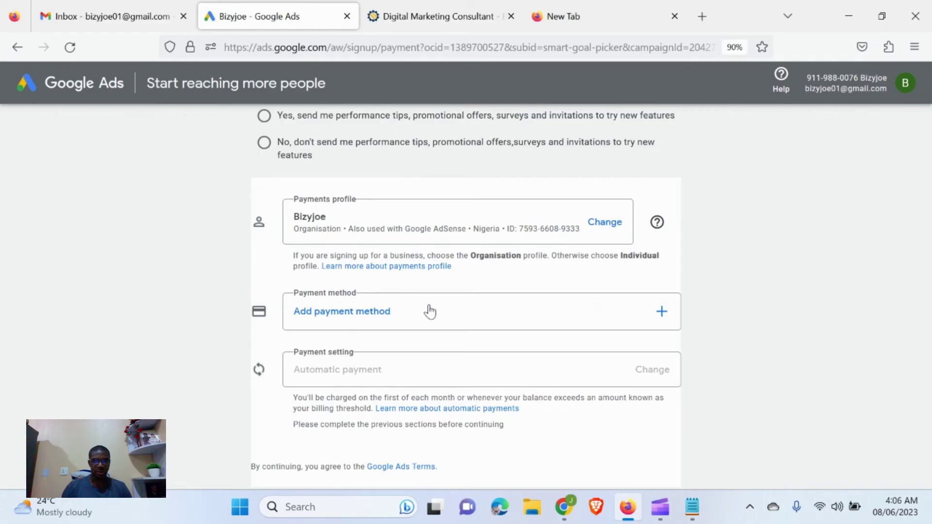
scroll(535, 297, "down", 2)
scroll(340, 297, "down", 2)
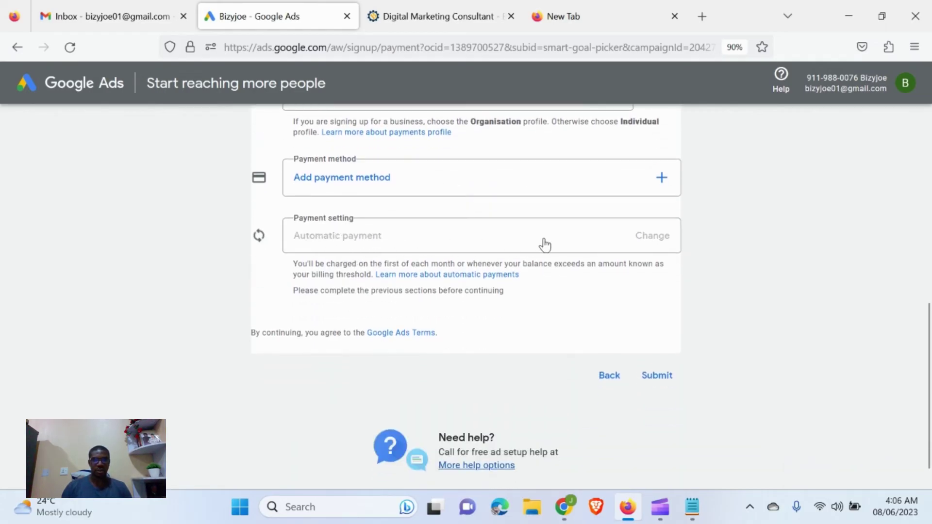
scroll(486, 279, "up", 3)
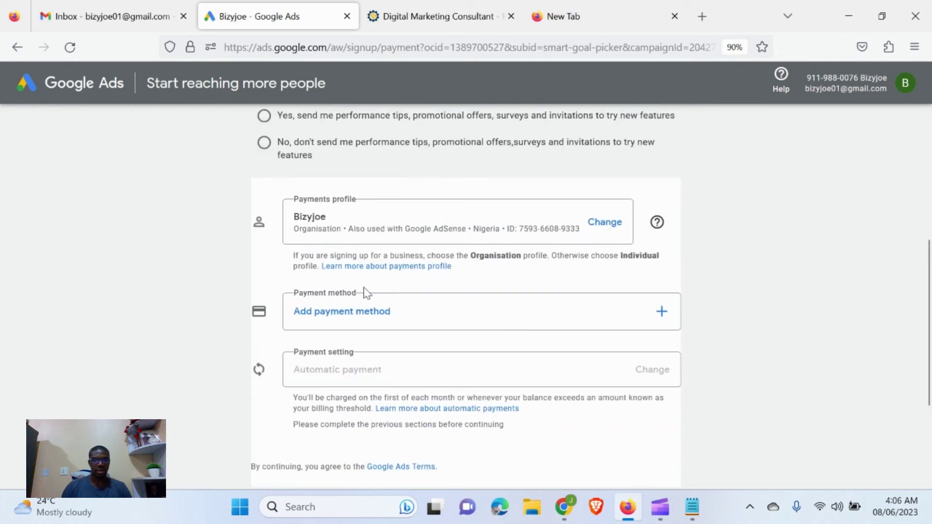
left_click(393, 317)
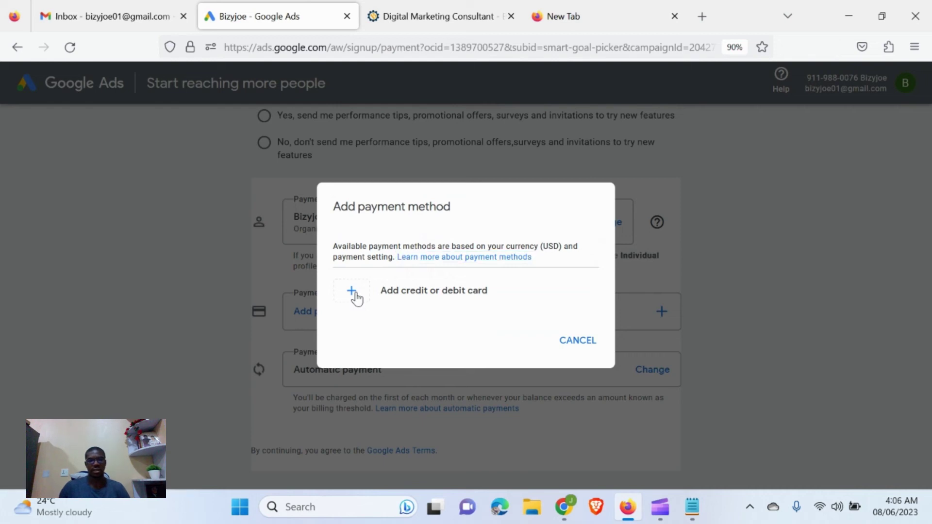
left_click(355, 297)
left_click(429, 200)
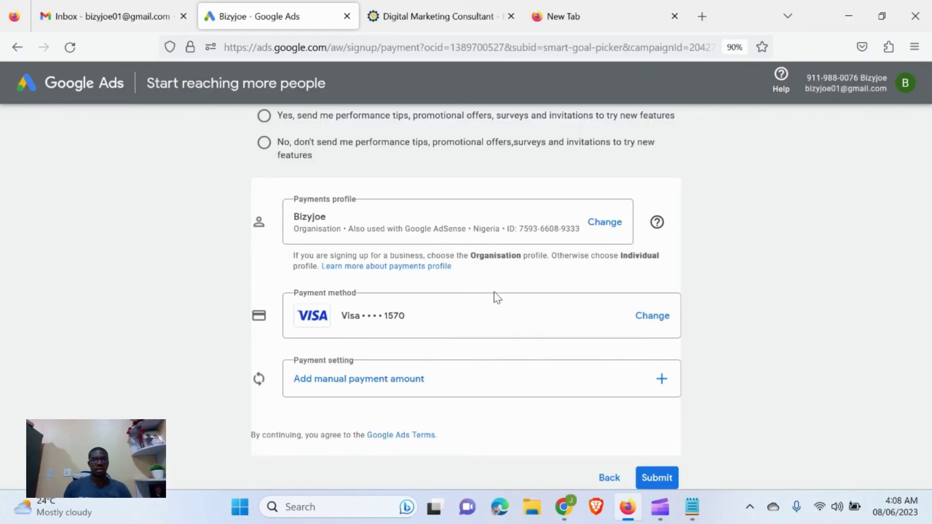
scroll(493, 298, "up", 2)
scroll(460, 285, "up", 4)
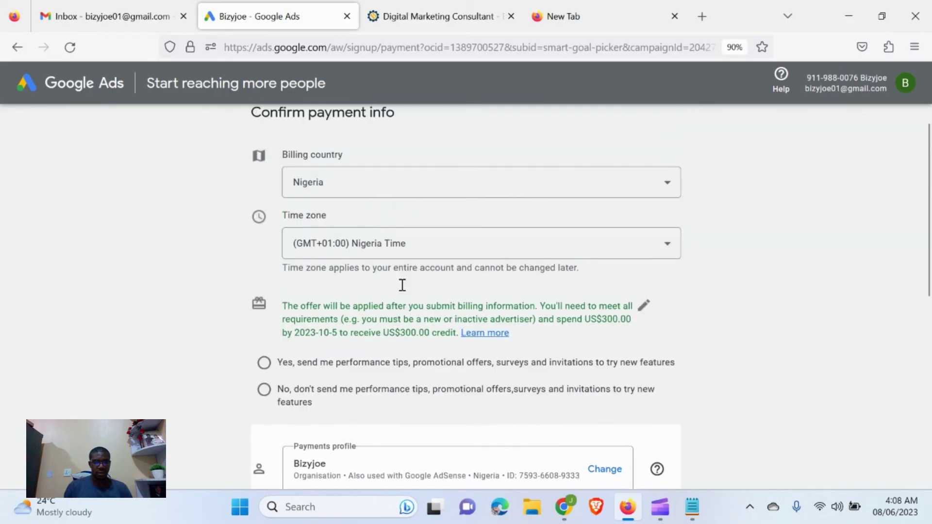
scroll(358, 323, "down", 3)
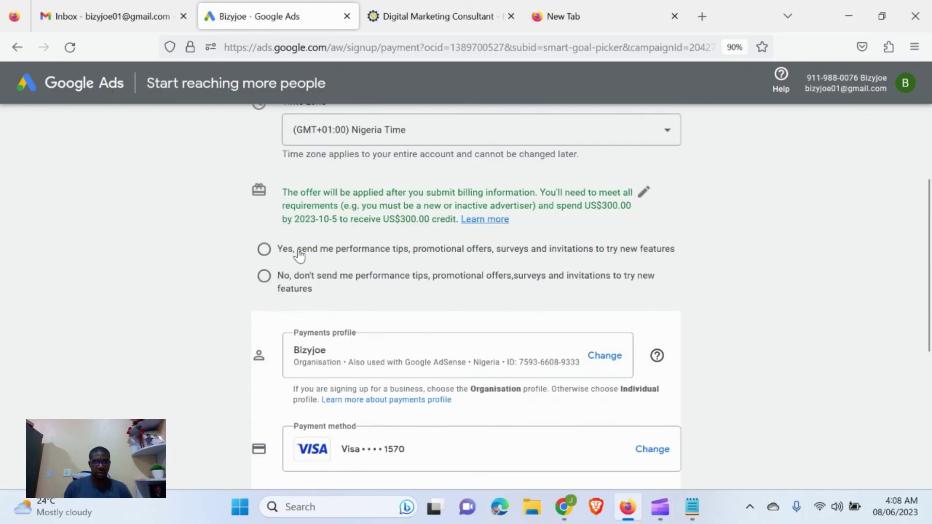
Step: Decline performance tips and submit the payment information
left_click(264, 277)
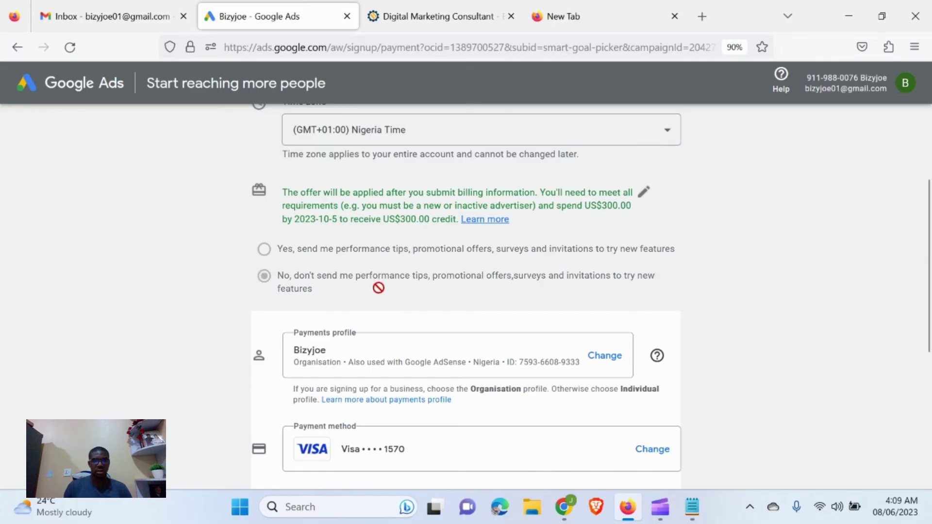
scroll(336, 293, "down", 5)
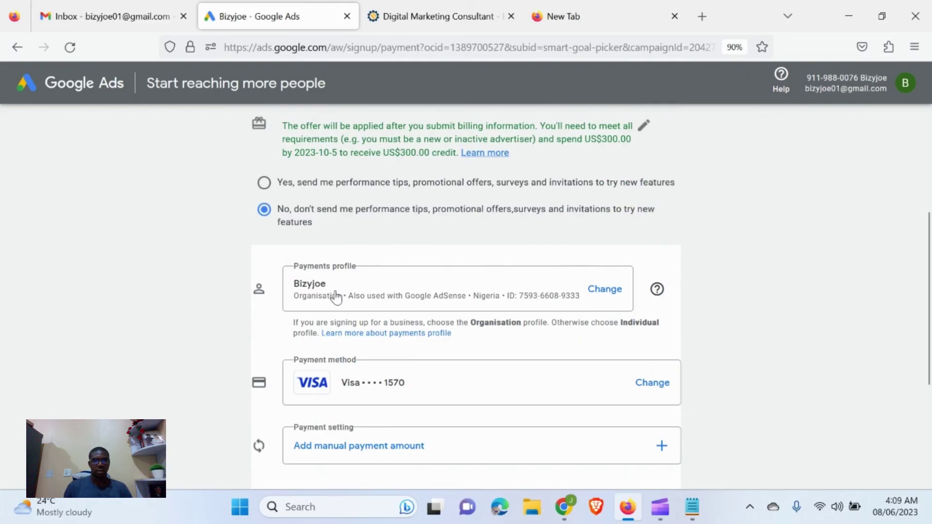
scroll(336, 293, "down", 4)
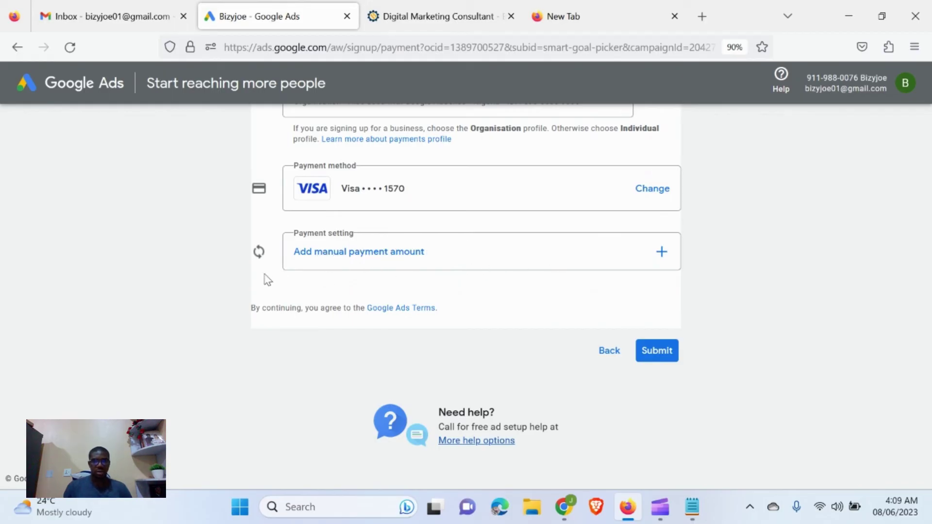
left_click(648, 354)
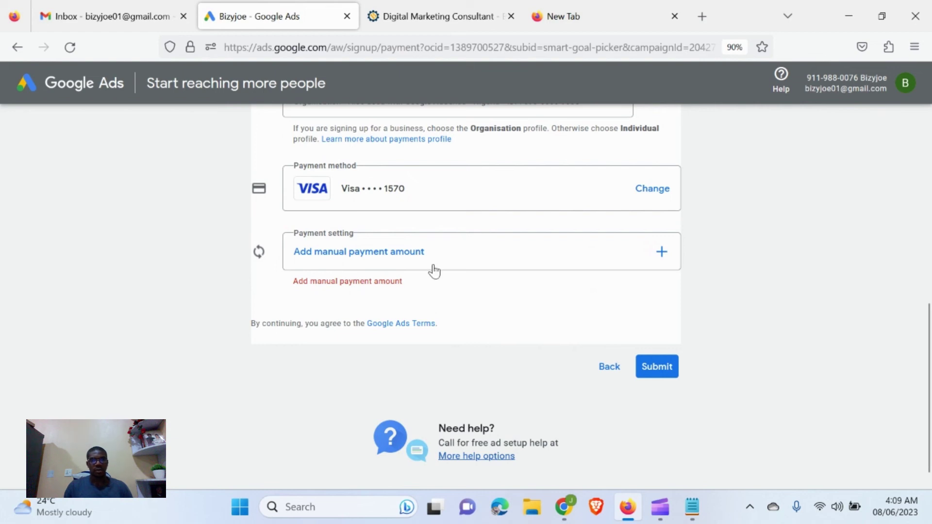
Step: Switch billing to manual payment with a US$10 prepayment amount alongside the Visa card
left_click(639, 257)
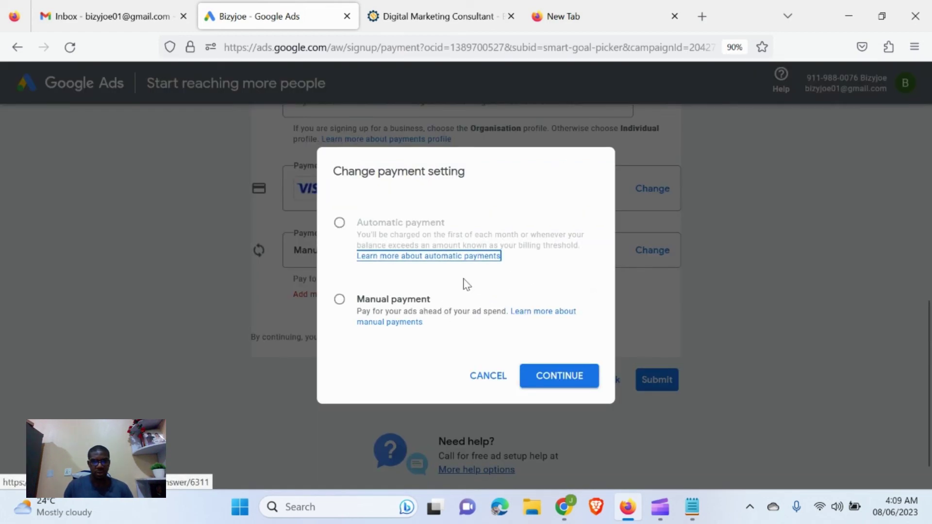
left_click(340, 300)
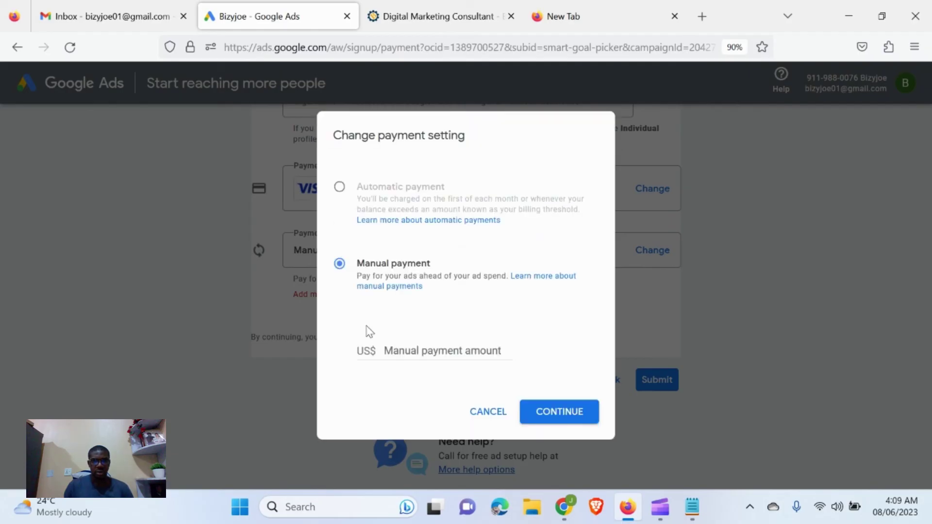
left_click(392, 351)
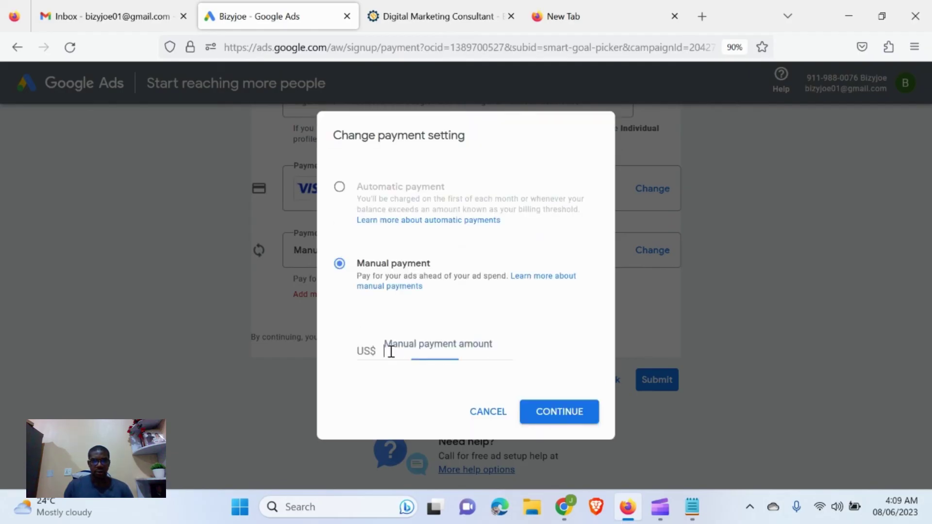
type("1")
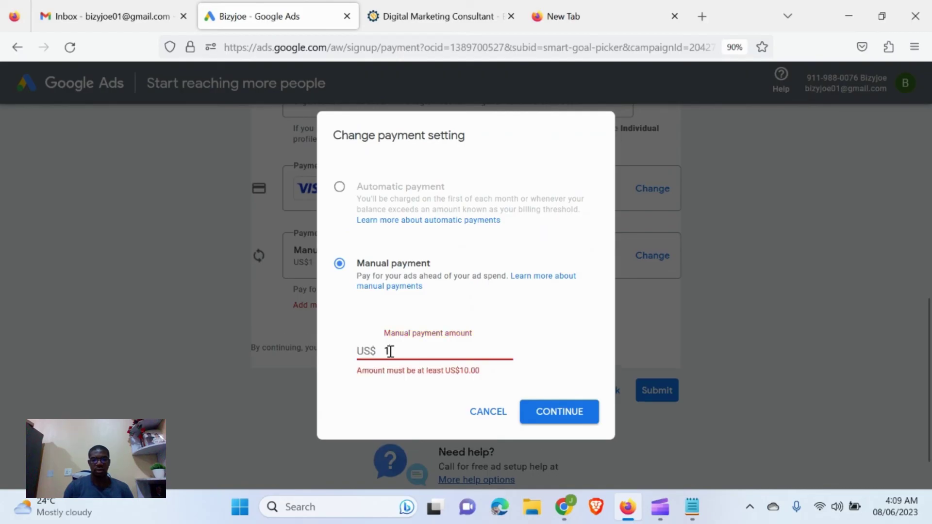
type("0")
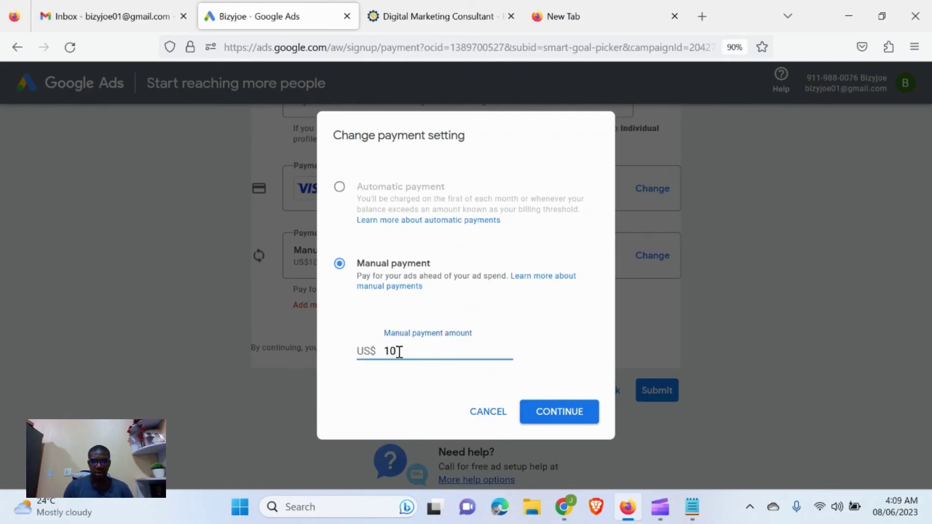
key("BackSpace")
key("BackSpace")
type("5")
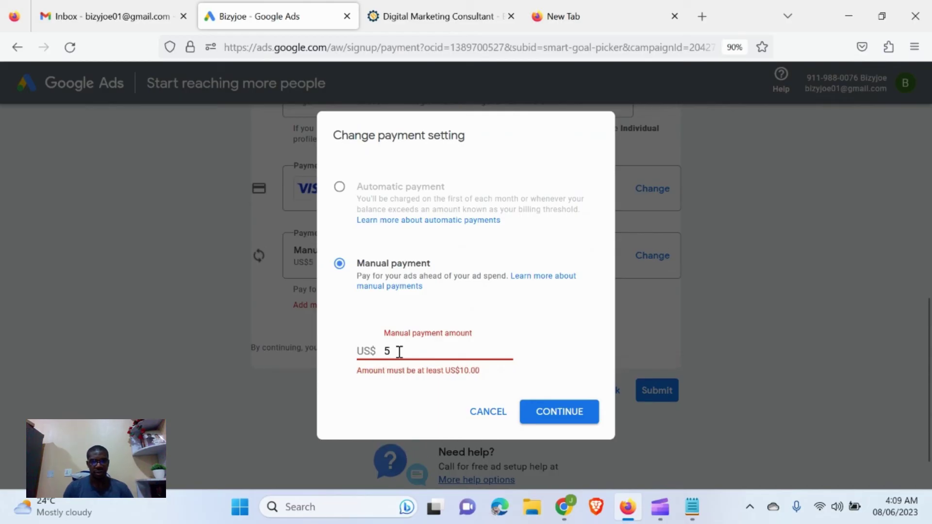
key("BackSpace")
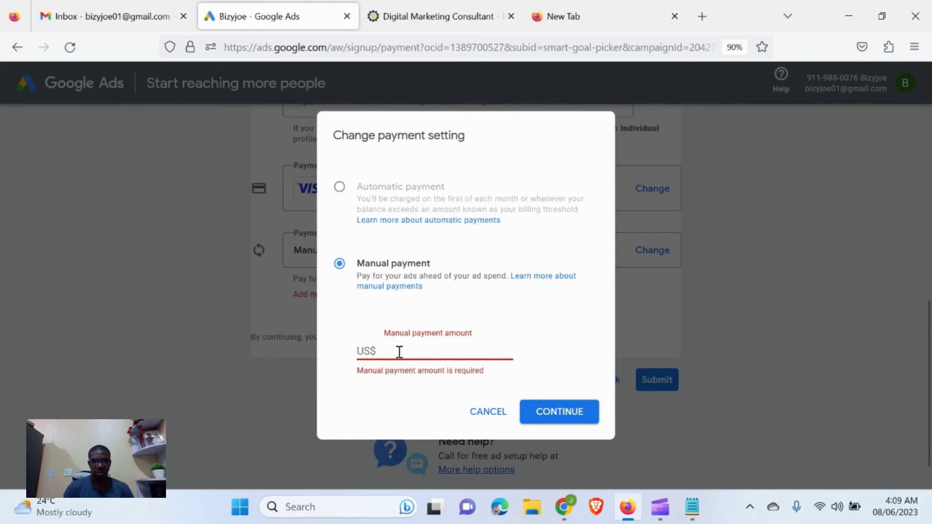
type("10")
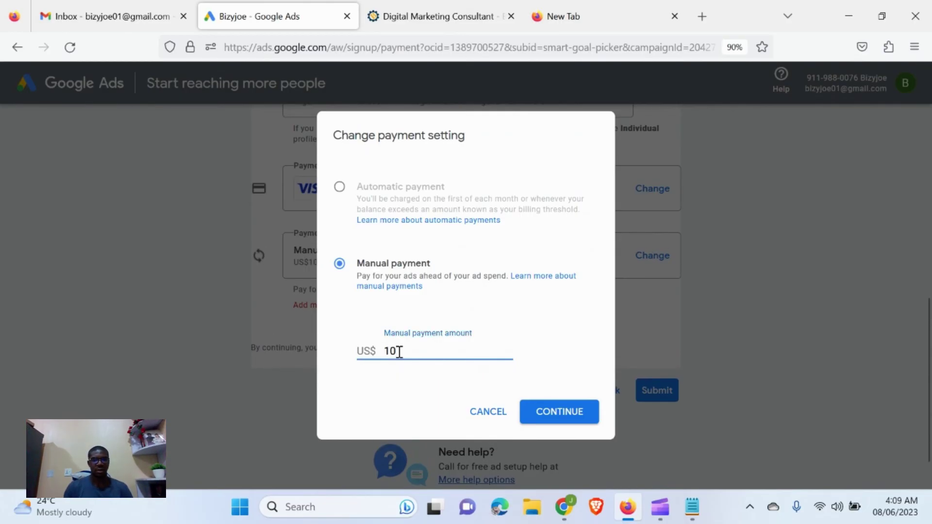
left_click(560, 422)
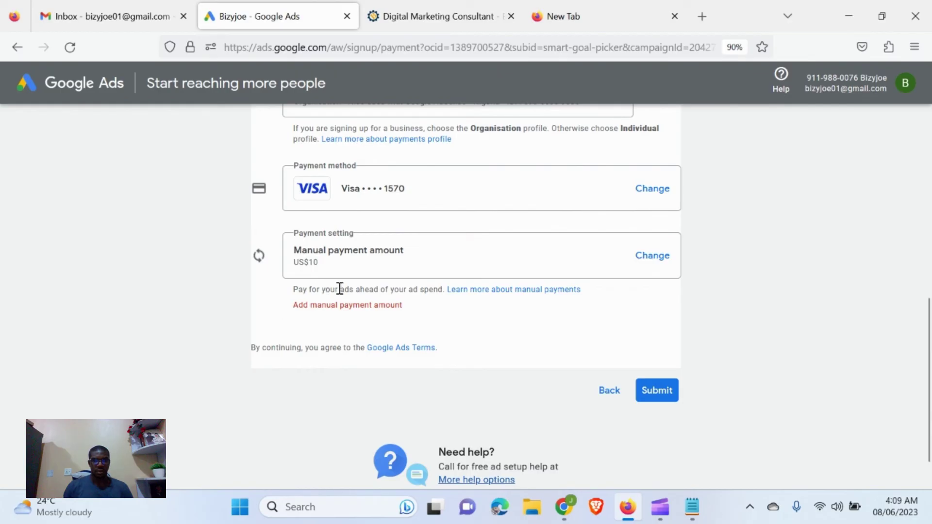
Step: Submit the payment page to reach the 'Congrats! You're all done' confirmation
left_click(663, 393)
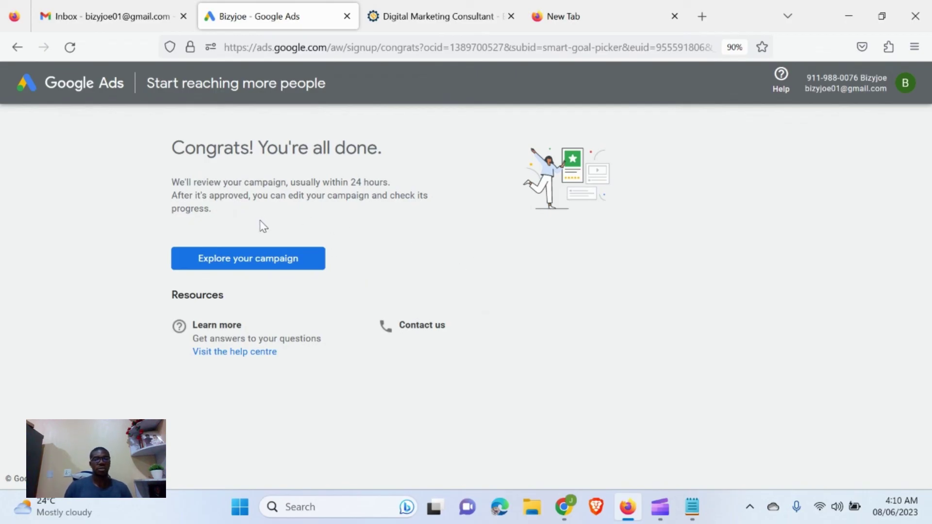
Step: Go to the account Overview and scroll to the 25% Get started checklist and $300 promotion
left_click(248, 268)
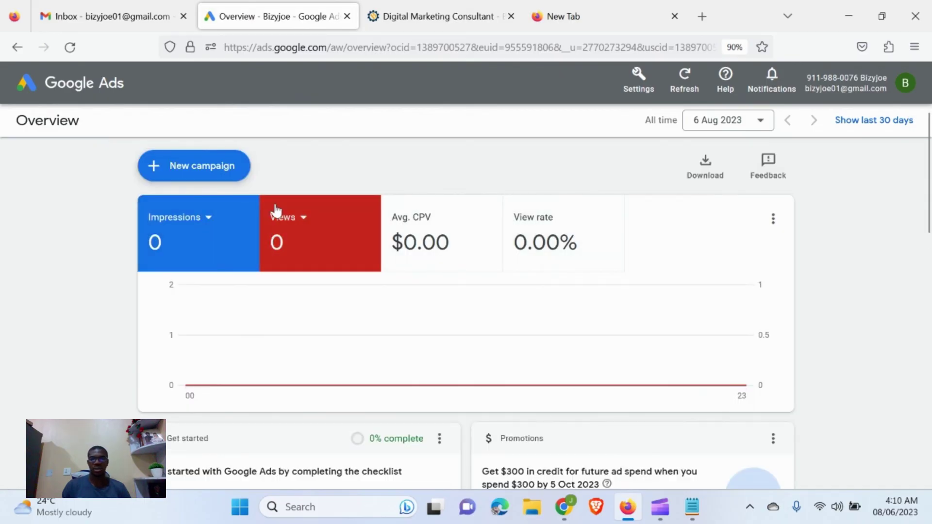
scroll(427, 238, "down", 2)
scroll(433, 245, "down", 5)
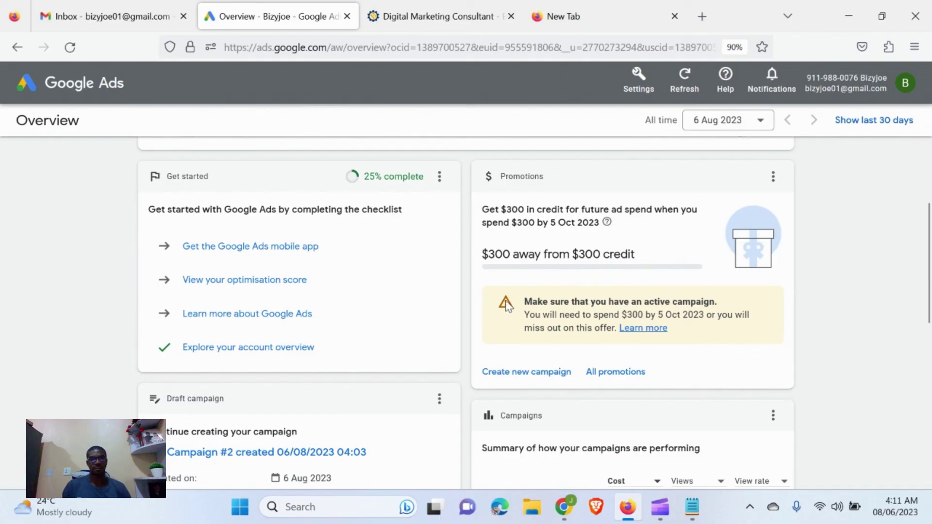
scroll(497, 311, "down", 4)
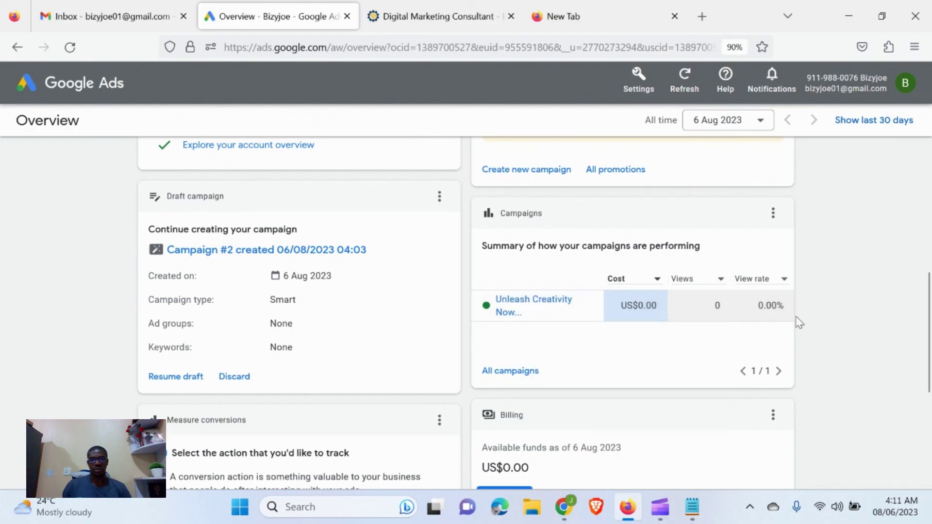
scroll(796, 318, "down", 1)
scroll(787, 320, "down", 2)
scroll(500, 319, "down", 1)
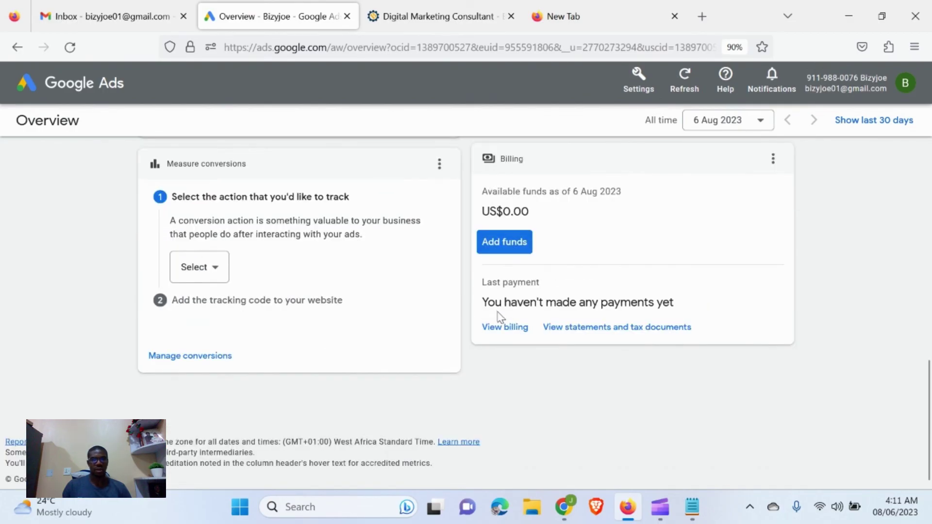
scroll(534, 330, "up", 1)
scroll(554, 335, "up", 2)
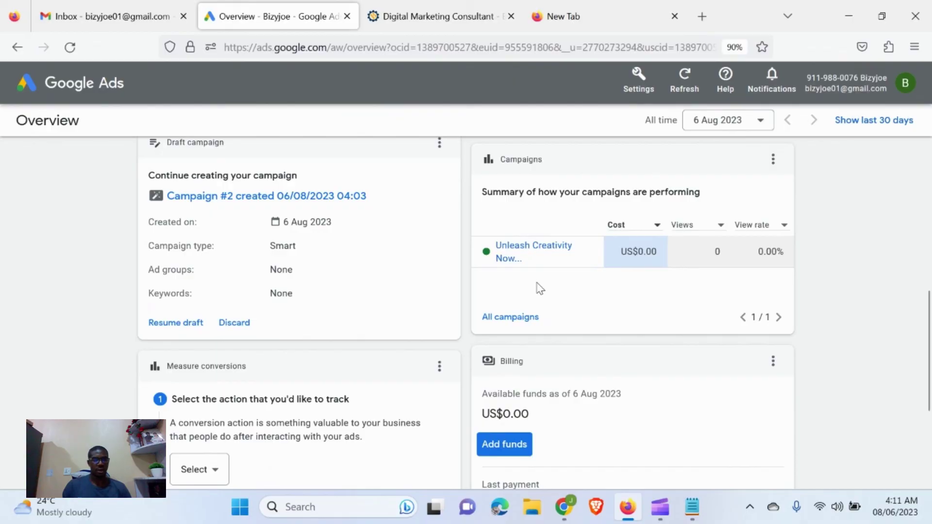
scroll(539, 289, "down", 2)
scroll(536, 301, "up", 3)
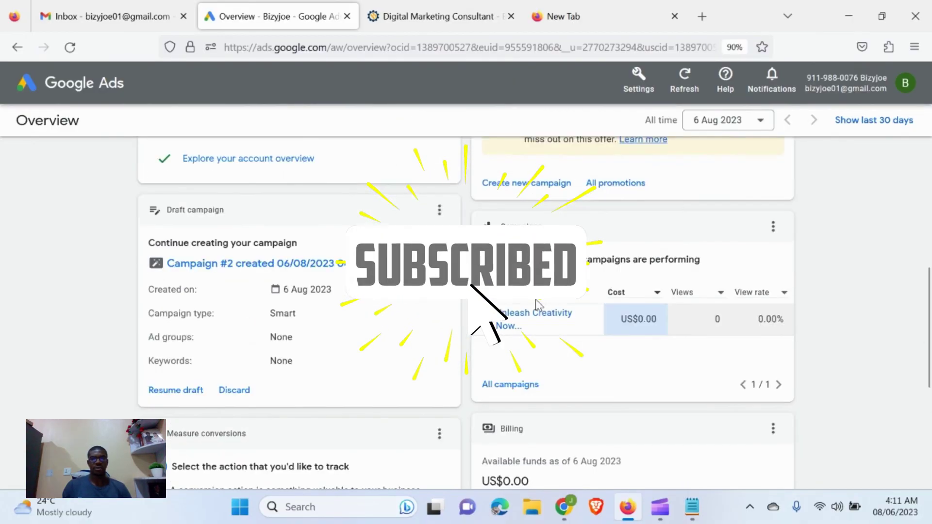
scroll(536, 304, "up", 3)
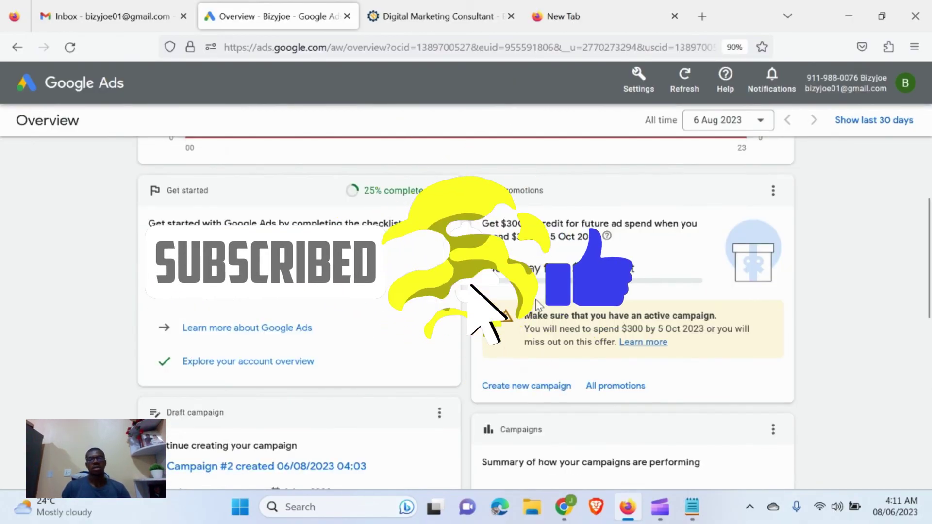